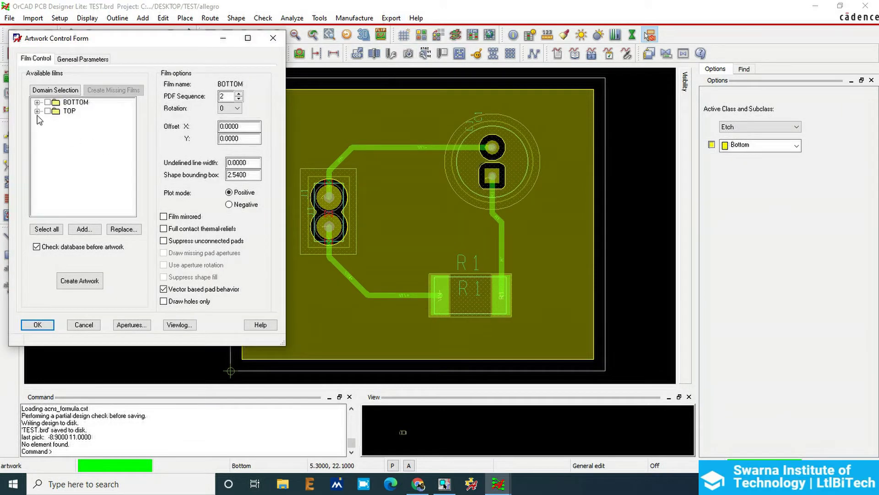
click(37, 111)
click(36, 111)
click(37, 102)
click(37, 102)
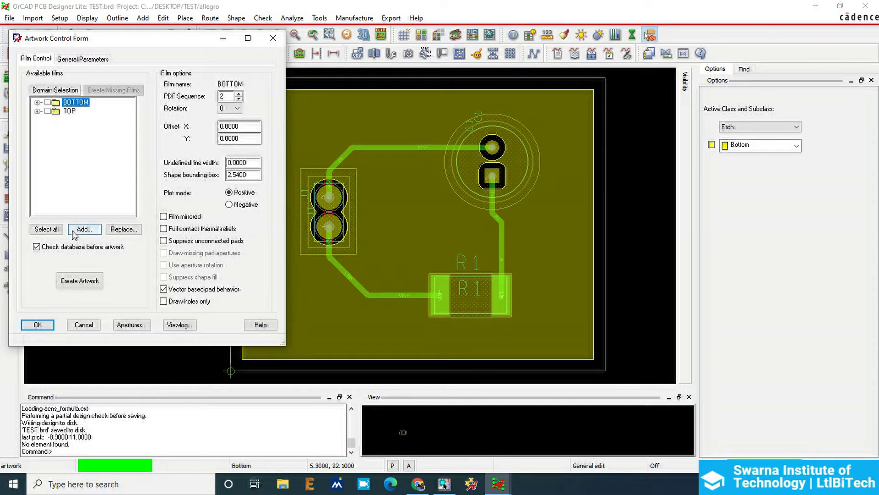
Step: Manually add a film named SMT and tick the OUTLINE subclass under BOARD GEOMETRY for it
right_click(69, 111)
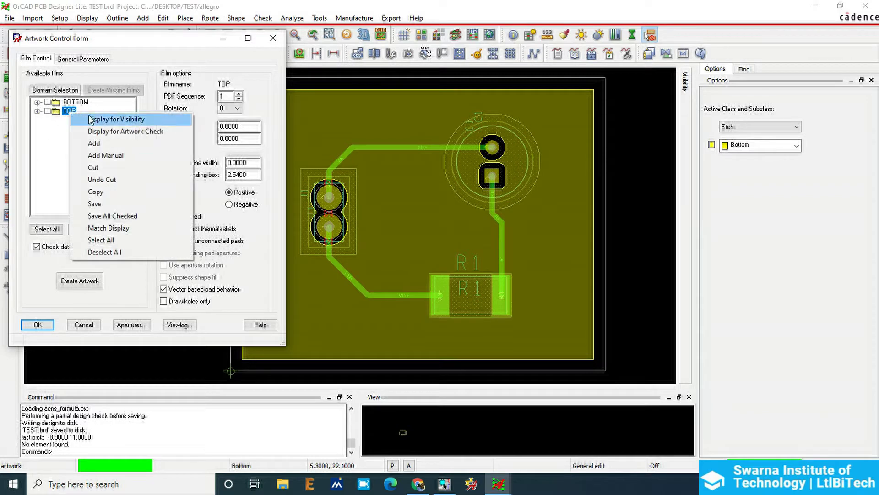
click(129, 156)
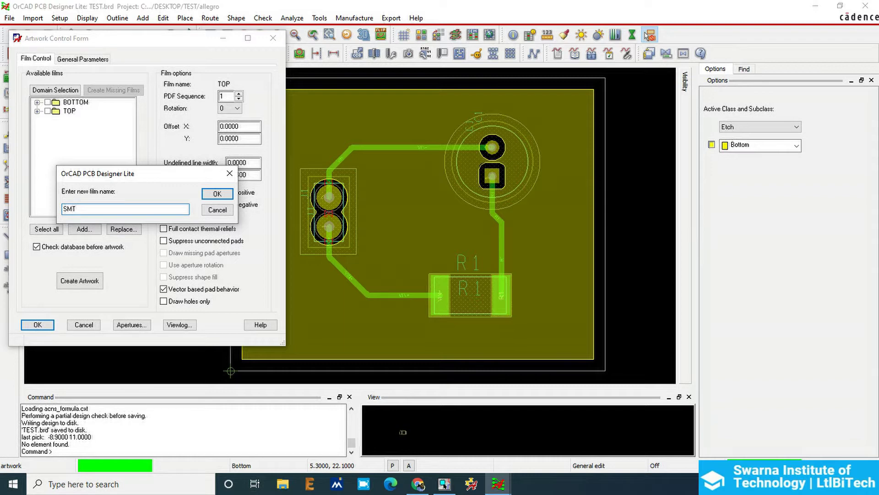
click(217, 193)
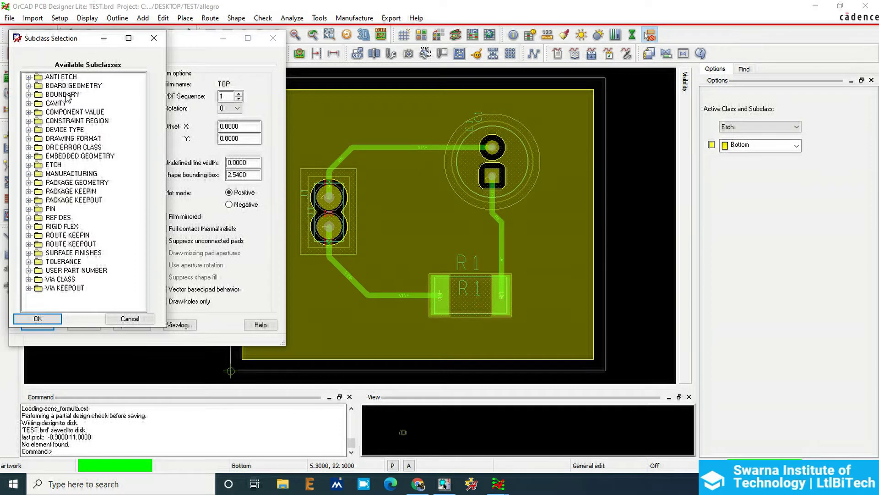
click(28, 86)
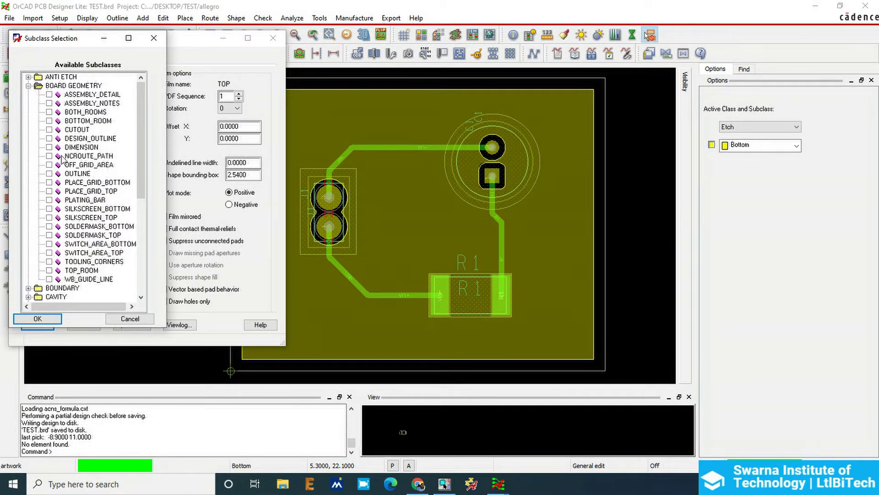
click(49, 174)
click(28, 86)
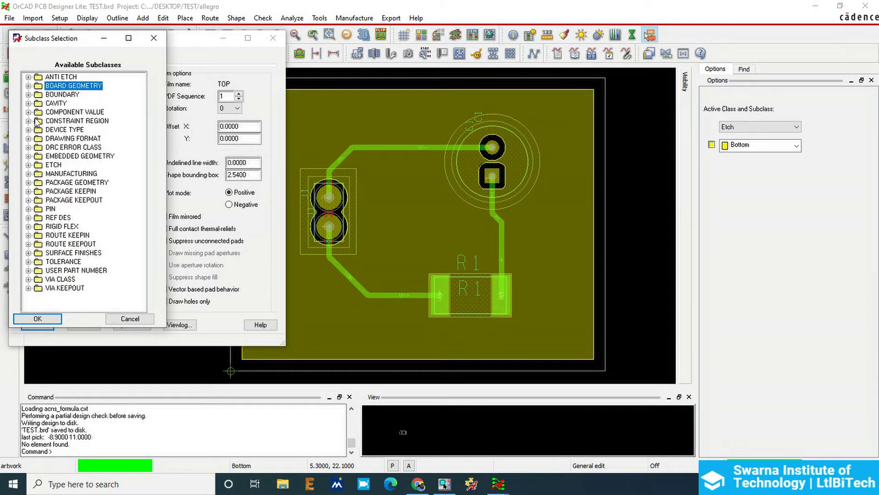
Step: Include the PACKAGE GEOMETRY subclass SOLDERMASK_TOP in the SMT film's subclass selection
click(28, 182)
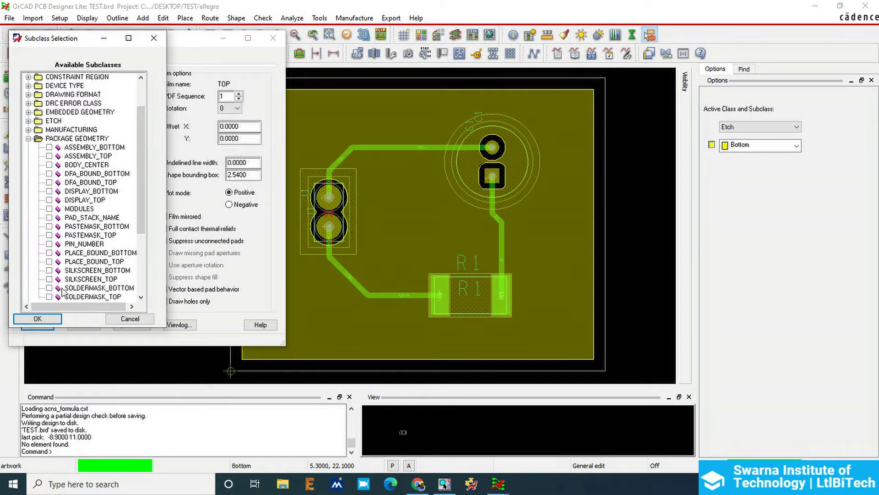
click(49, 296)
scroll(52, 295, down, 3)
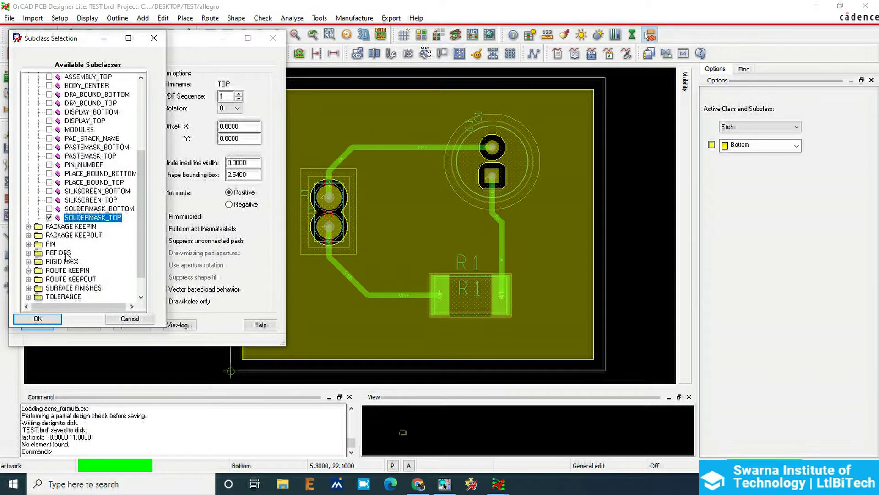
scroll(27, 126, up, 2)
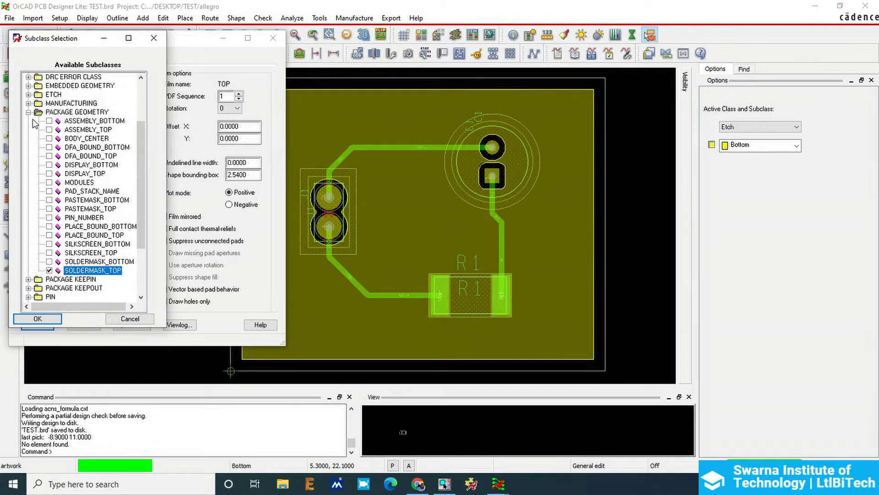
click(29, 113)
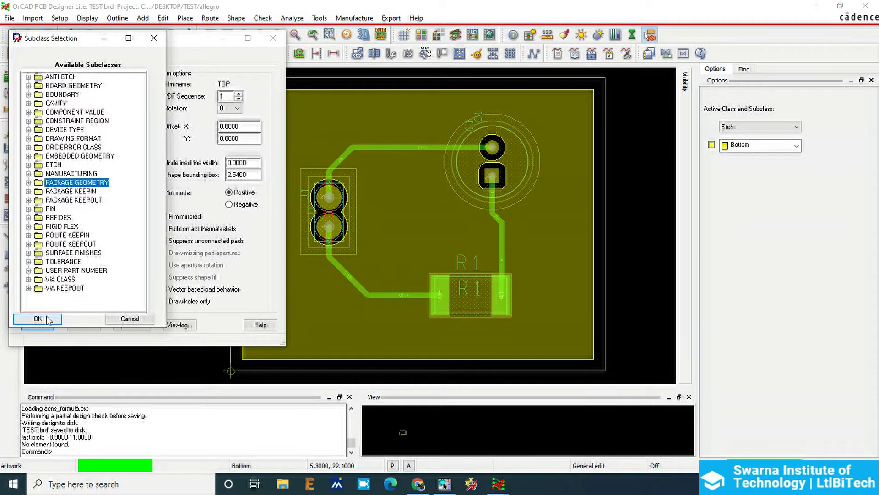
Step: Include the PIN subclass SOLDERMASK_TOP in the SMT film, accept the selection, and check the film's layers
click(28, 209)
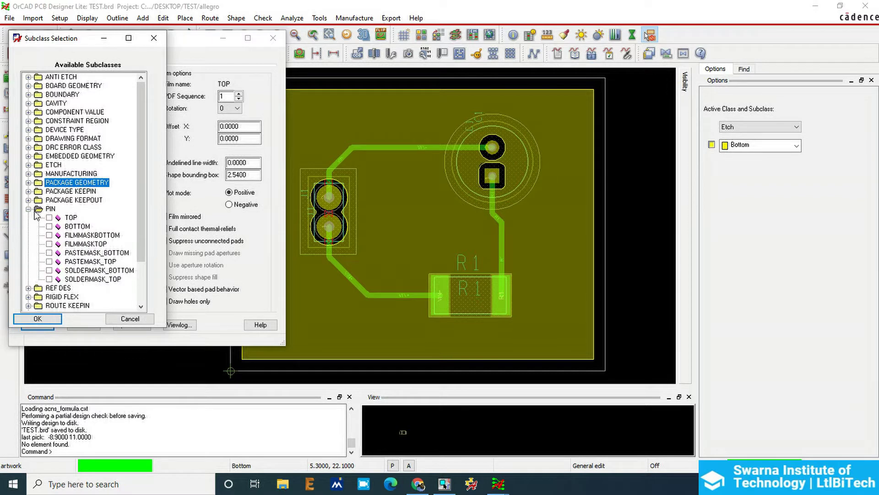
click(49, 279)
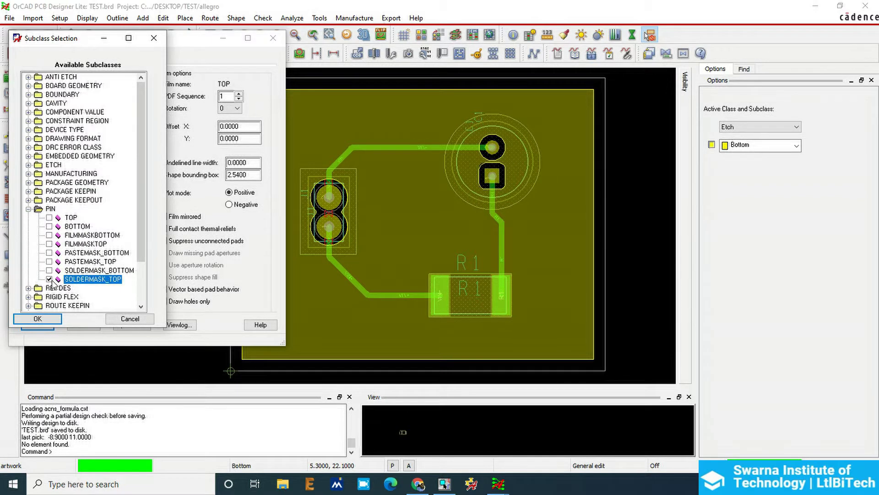
click(28, 208)
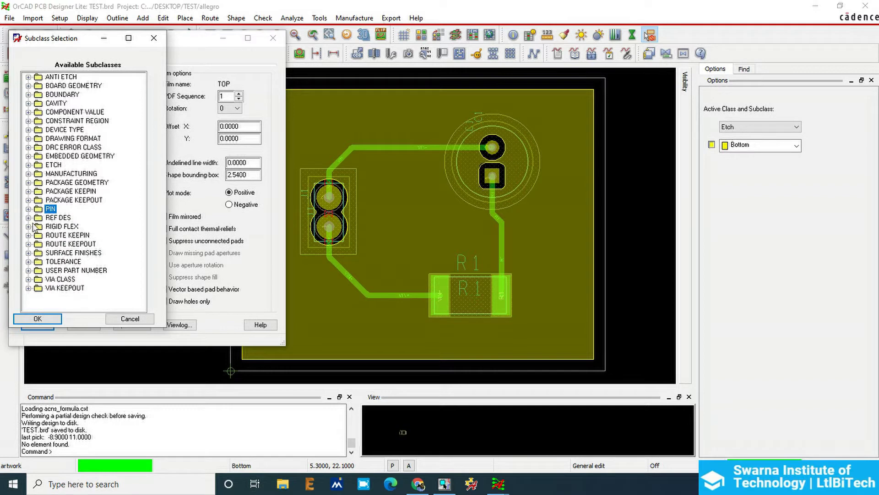
click(39, 318)
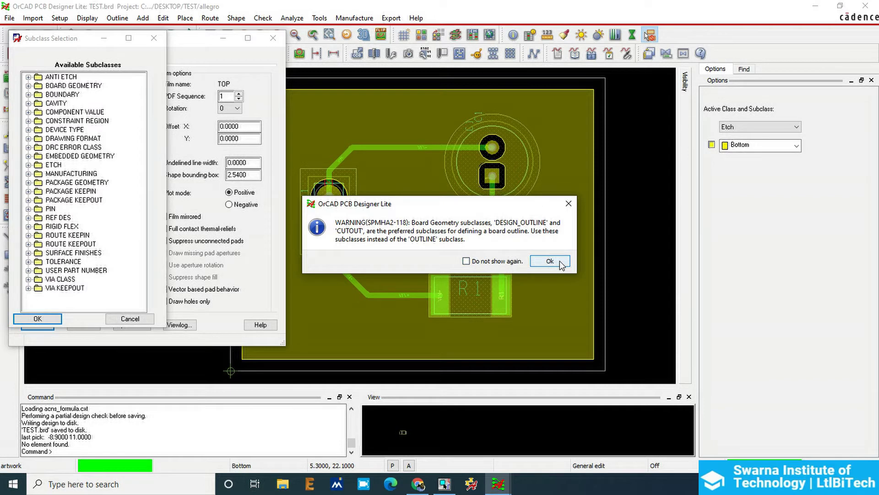
click(550, 260)
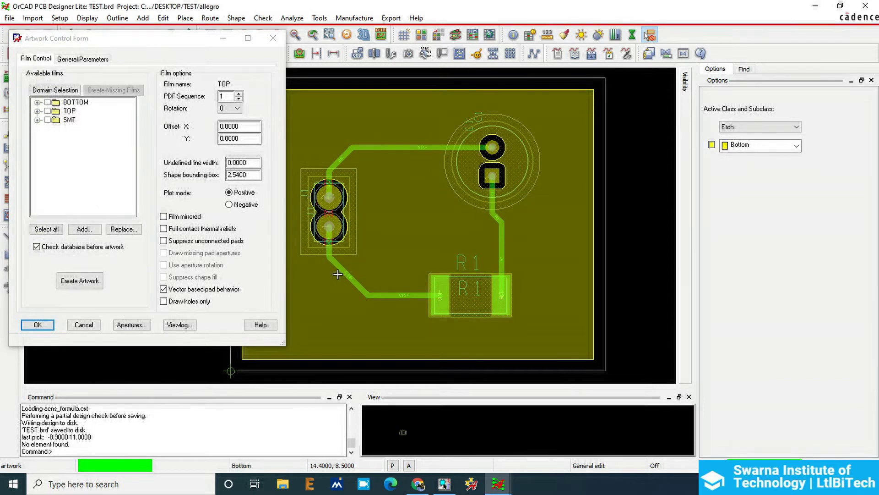
click(37, 120)
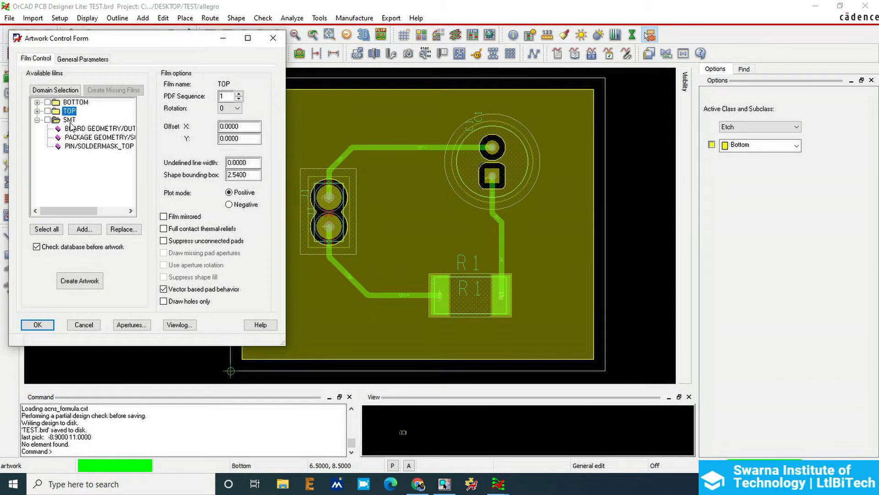
click(37, 120)
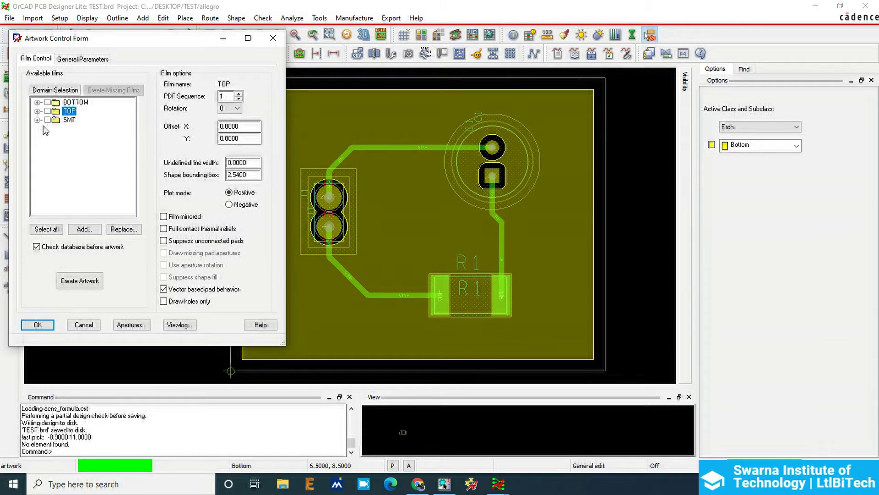
Step: Manually add a film named SMB and tick the OUTLINE subclass under BOARD GEOMETRY for it
right_click(70, 120)
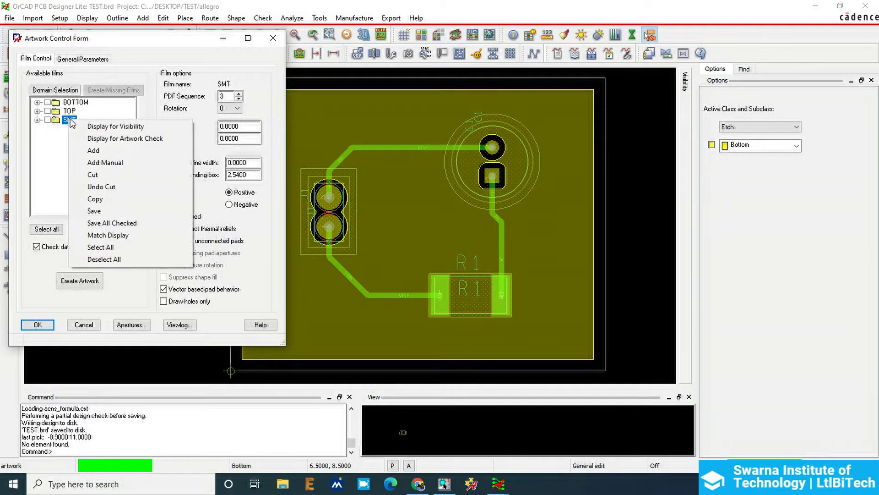
click(117, 170)
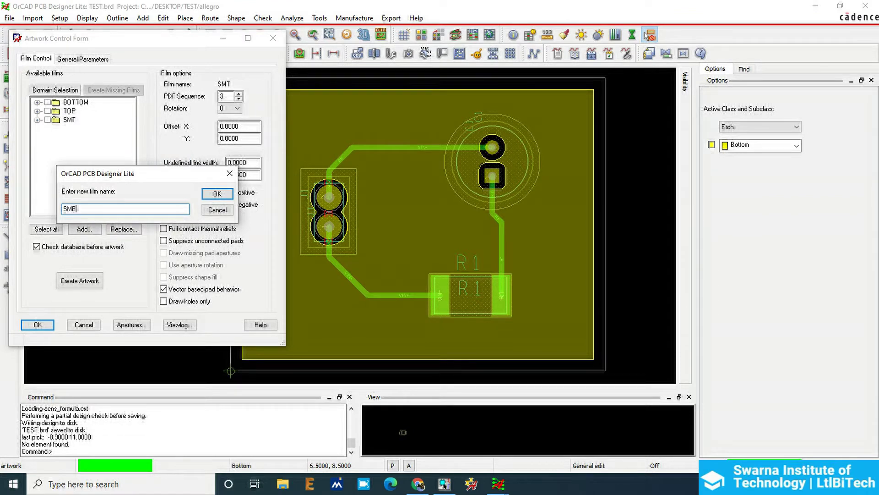
key(Return)
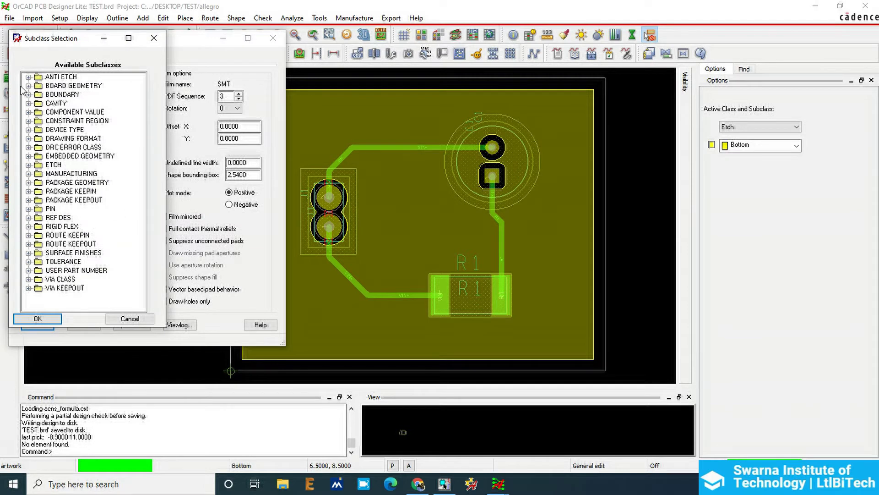
click(28, 85)
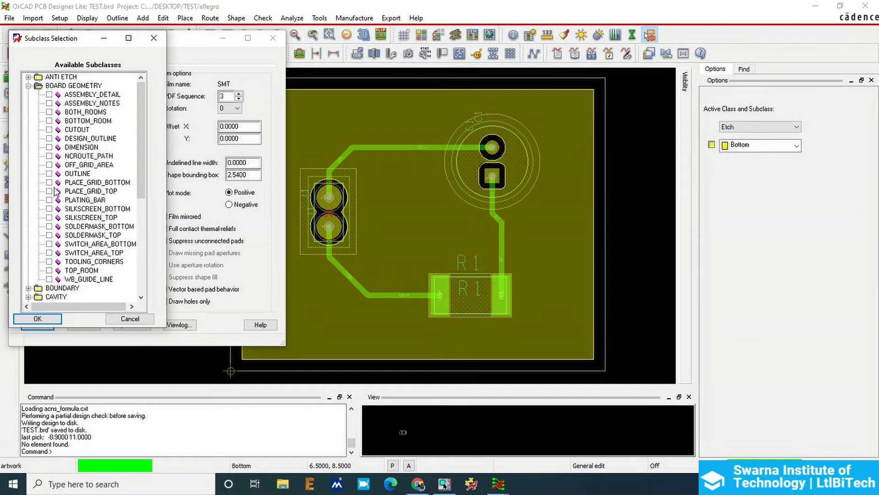
click(49, 173)
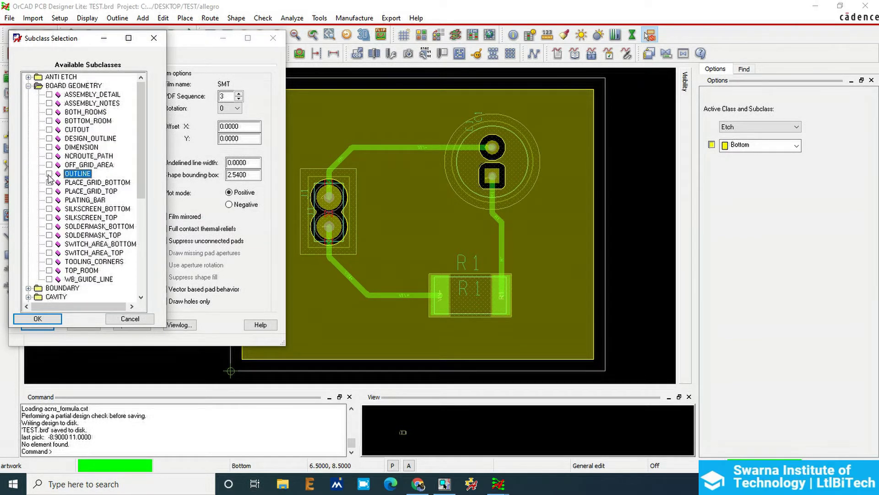
click(28, 85)
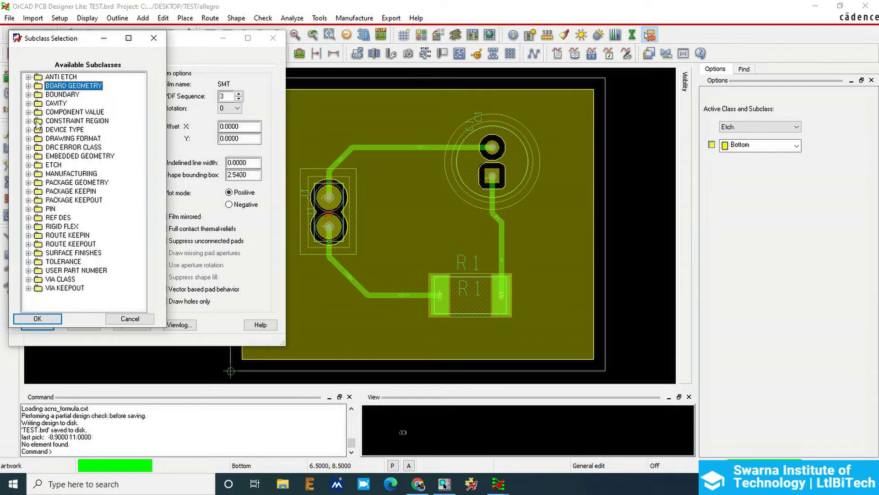
Step: Include the PACKAGE GEOMETRY subclass SOLDERMASK_BOTTOM in the SMB film's subclass selection
click(28, 183)
scroll(64, 275, down, 1)
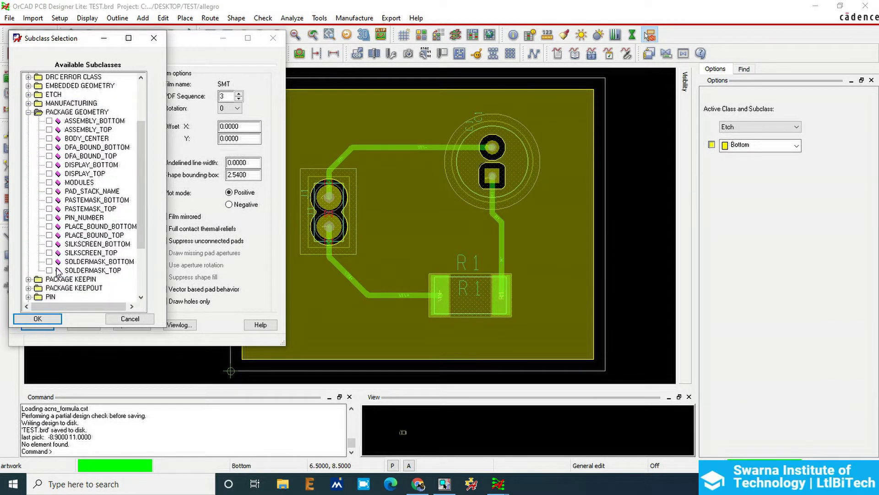
click(49, 262)
click(29, 112)
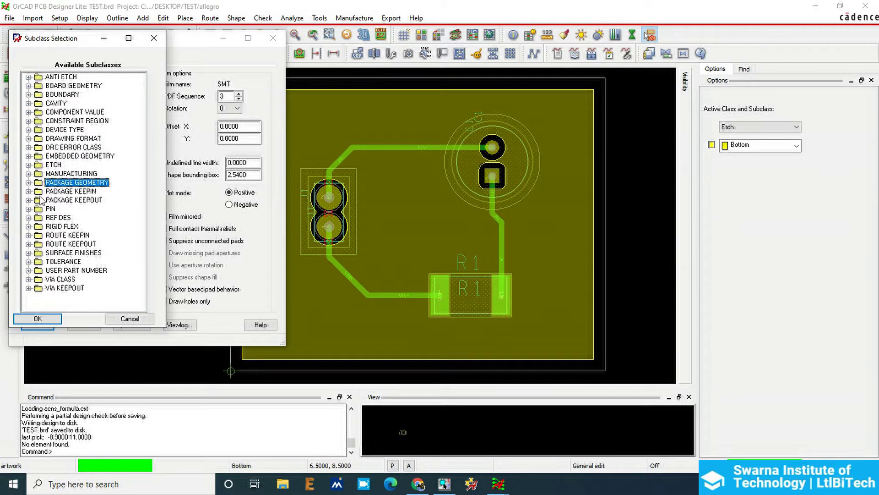
Step: Include the PIN subclass SOLDERMASK_BOTTOM in the SMB film, accept the selection, and check the film's layers
click(29, 209)
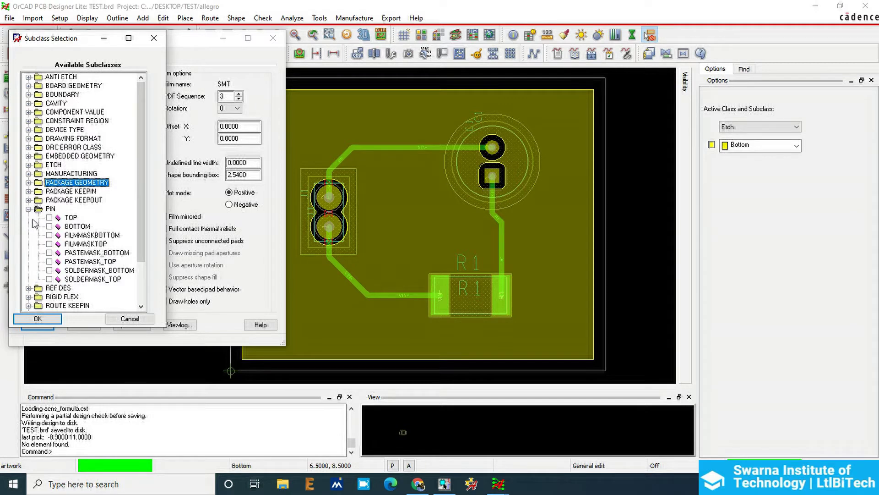
click(49, 270)
click(43, 318)
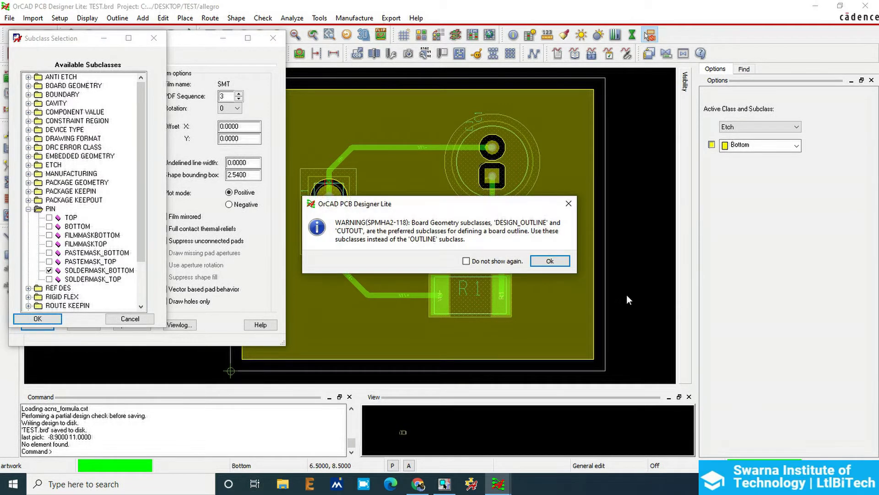
click(550, 261)
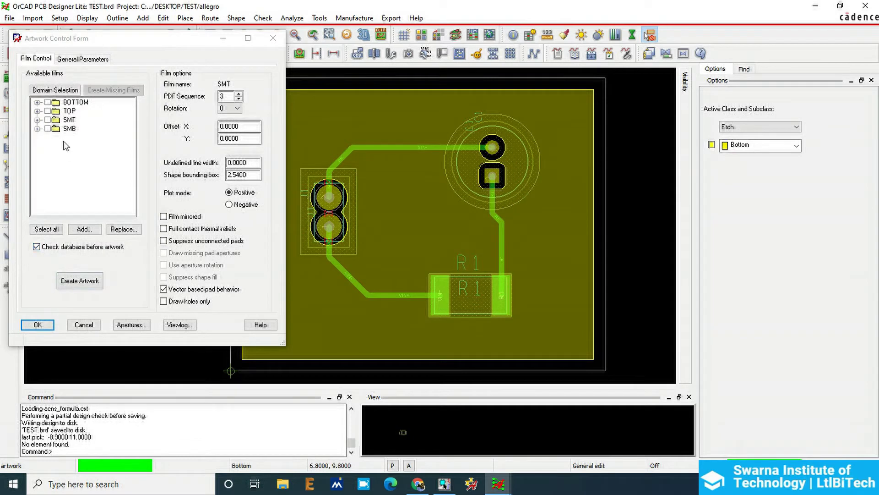
click(37, 129)
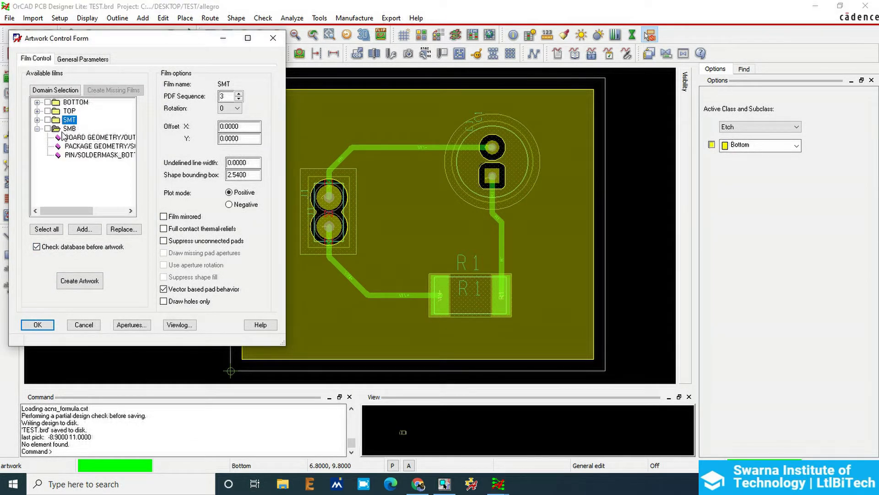
click(37, 128)
Step: Manually add a film named PMT and tick the OUTLINE subclass under BOARD GEOMETRY for it
click(69, 128)
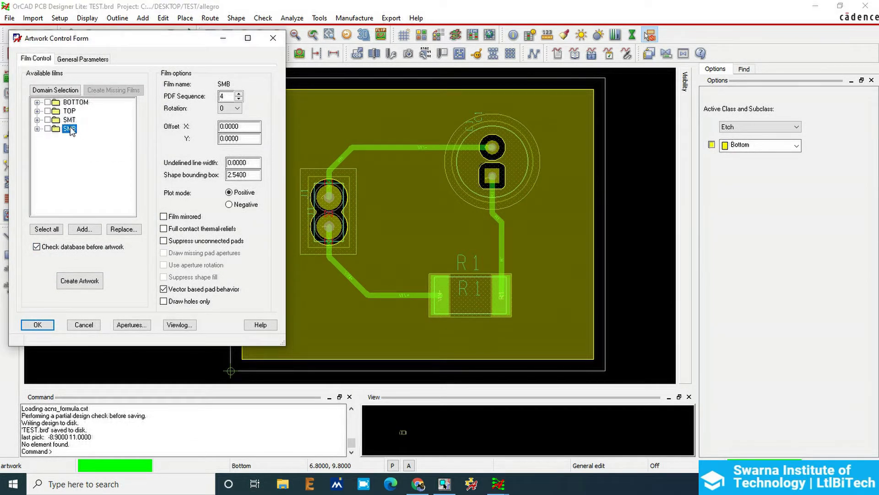
right_click(70, 130)
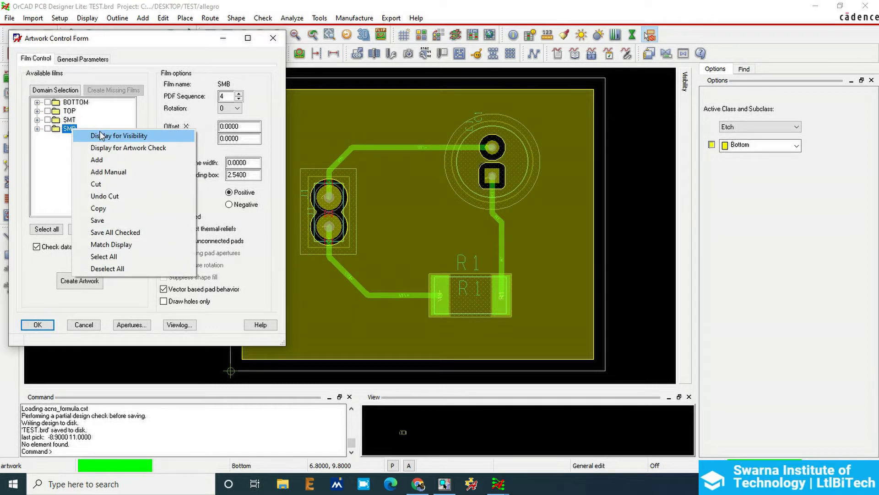
click(112, 172)
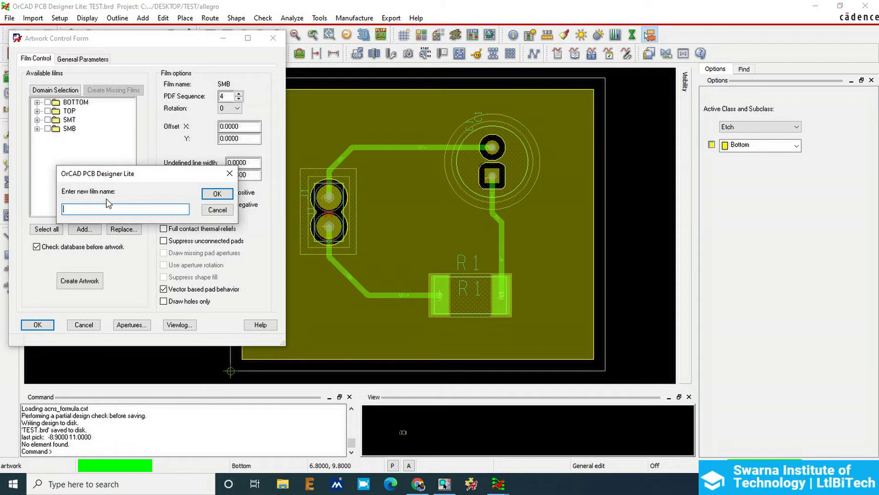
text(PMT)
click(206, 193)
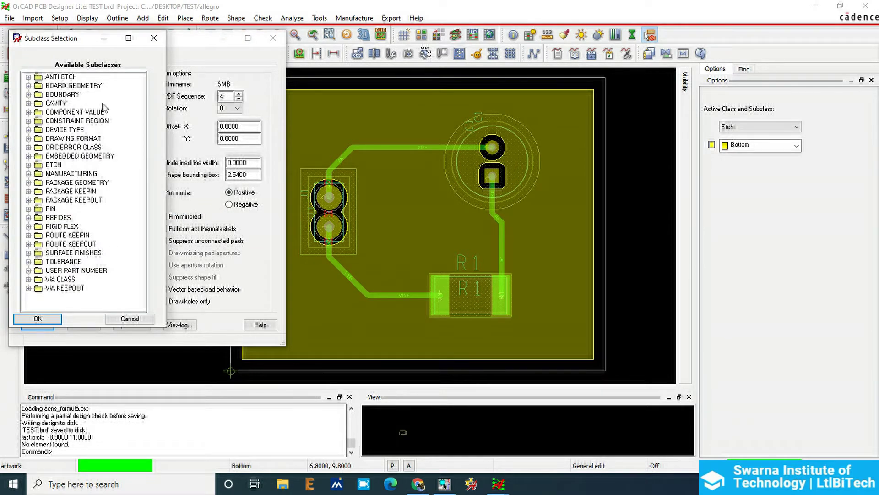
click(28, 86)
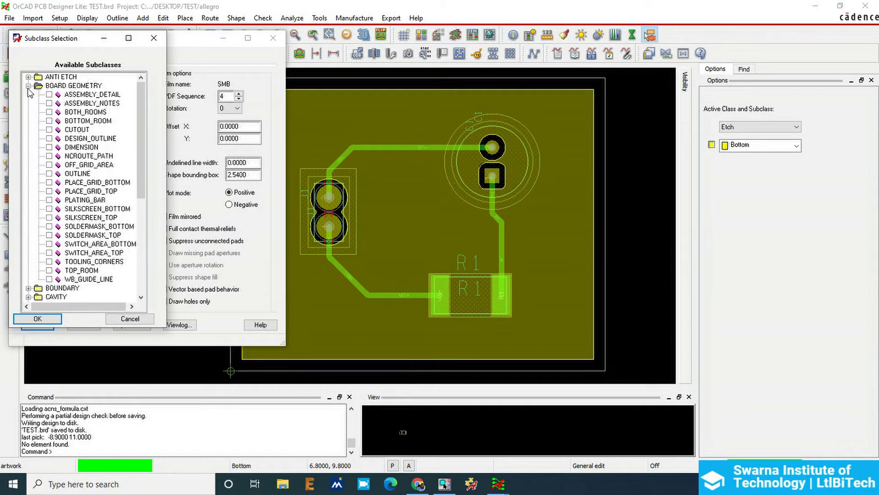
click(49, 173)
click(29, 86)
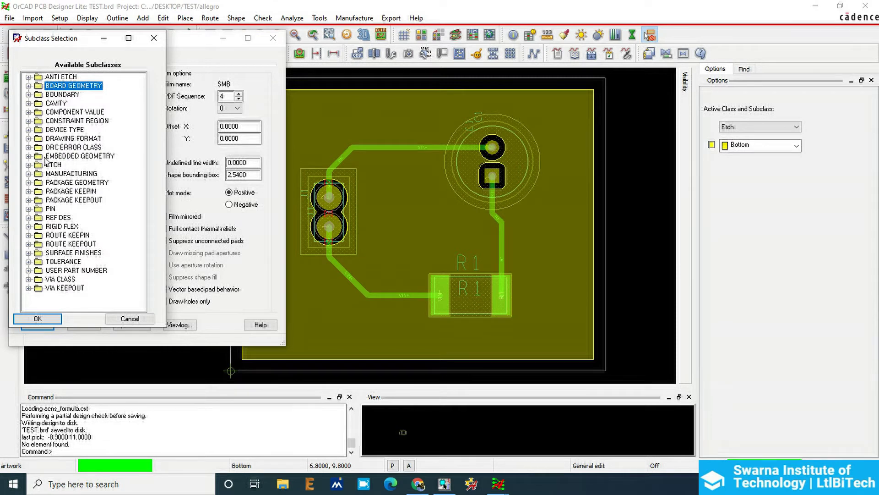
Step: Include the PACKAGE GEOMETRY subclass PASTEMASK_TOP in the PMT film, accept the selection, and check the film's layers
click(33, 182)
scroll(70, 209, down, 1)
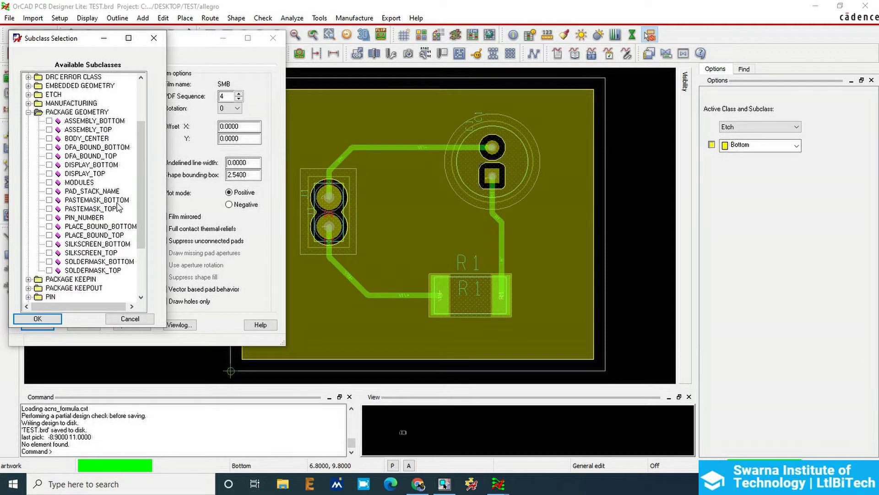
click(49, 209)
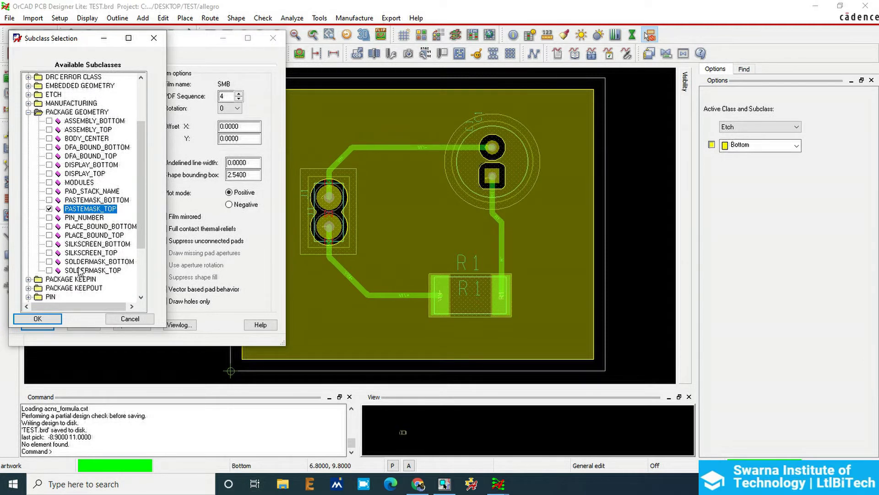
click(46, 322)
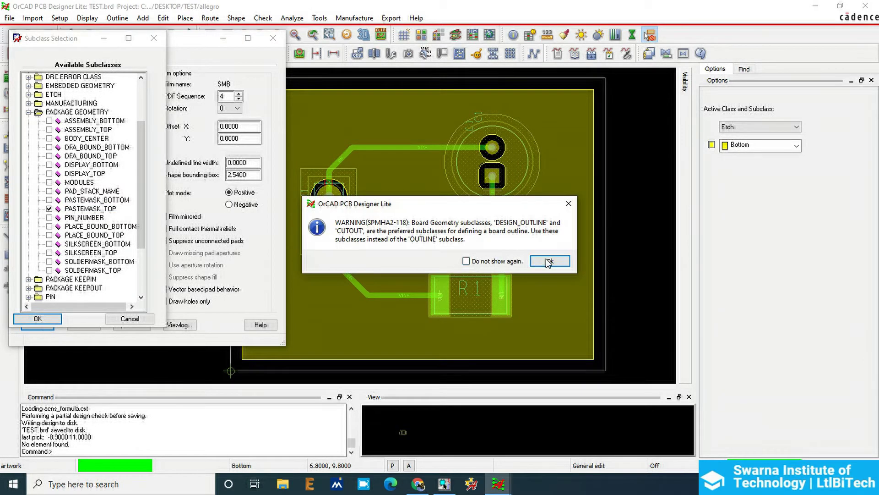
click(548, 261)
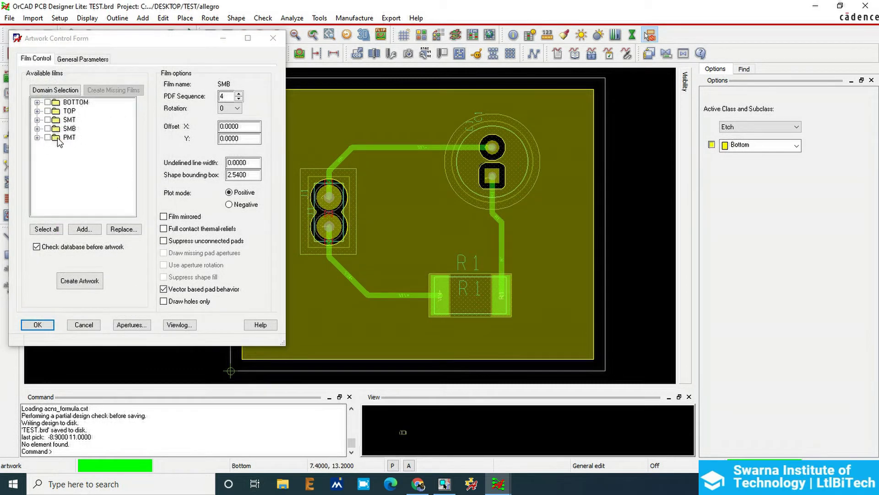
click(37, 137)
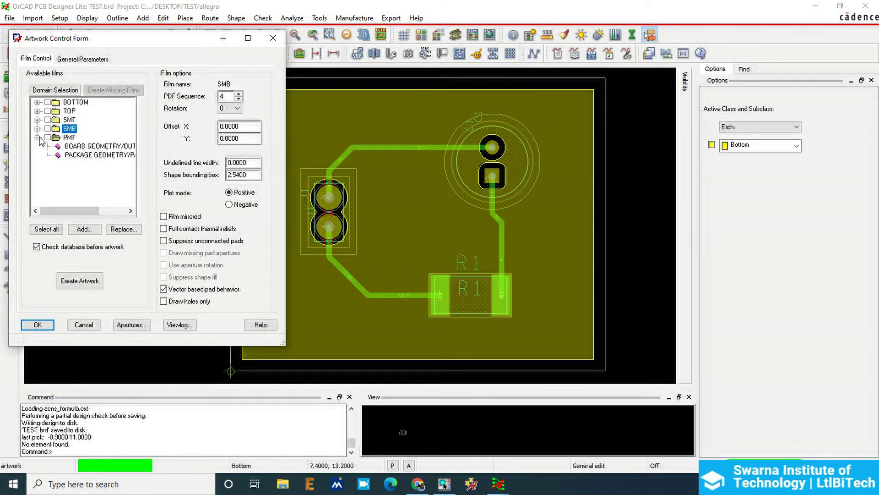
click(89, 156)
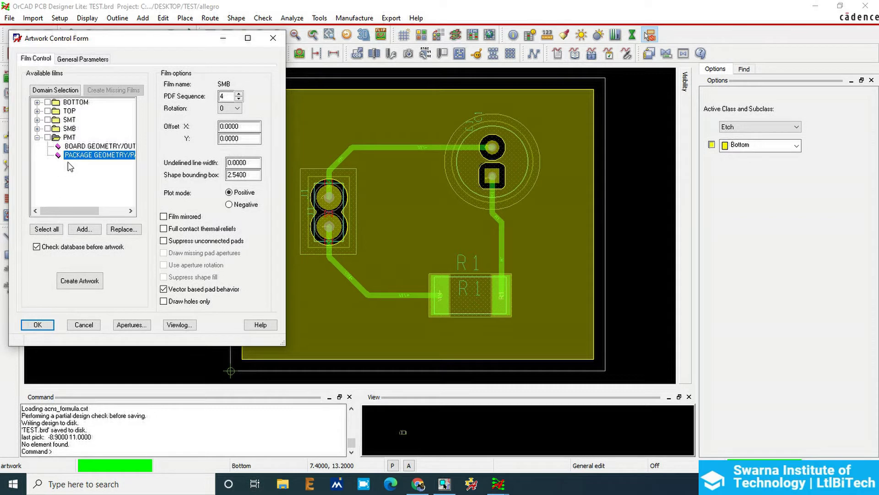
click(69, 137)
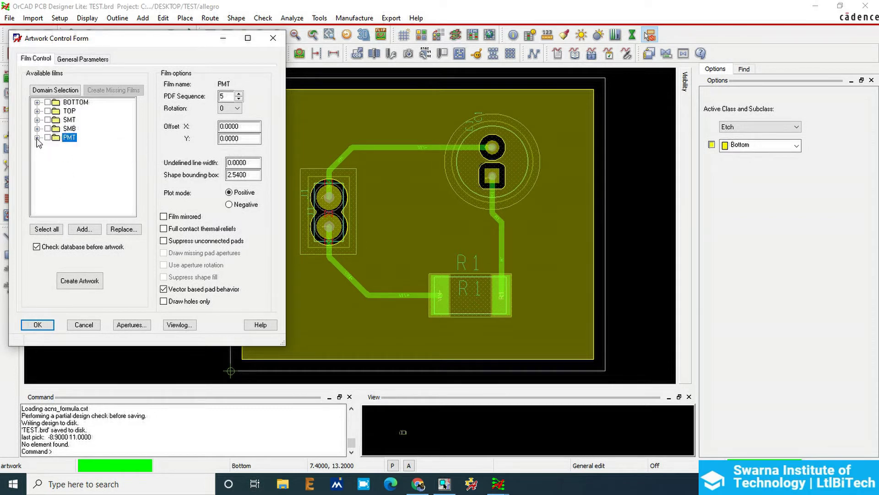
Step: Add the PIN subclass PASTEMASK_TOP to the PMT film and check it in the film's layers
right_click(92, 150)
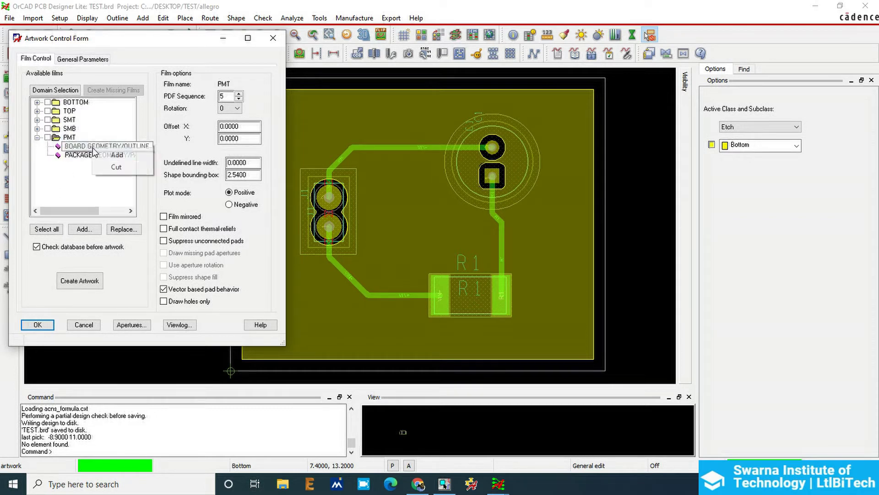
click(115, 155)
click(29, 209)
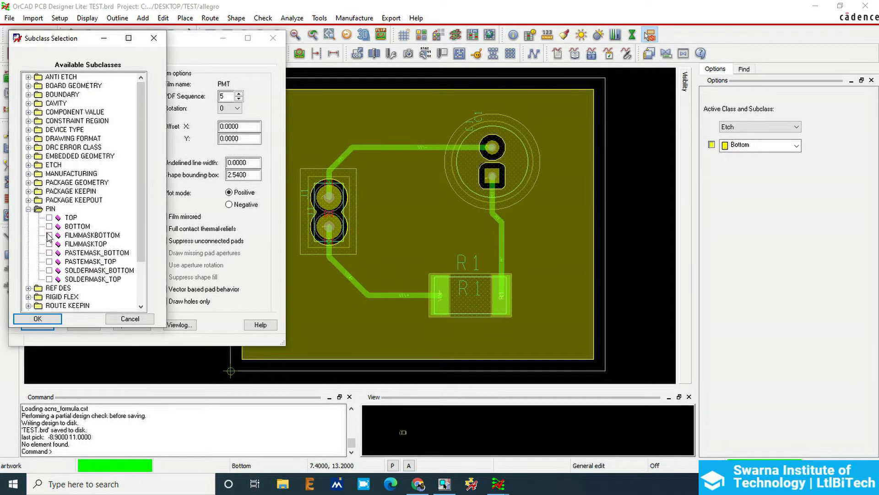
click(47, 255)
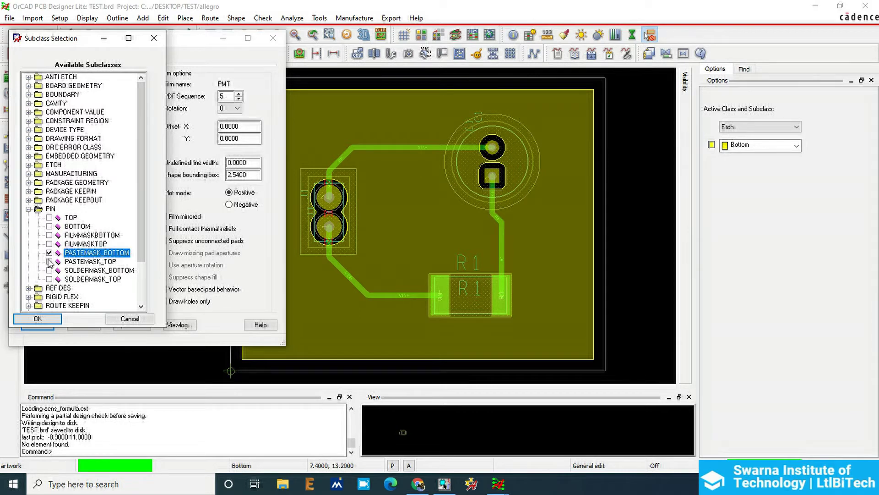
click(49, 261)
click(49, 253)
click(55, 318)
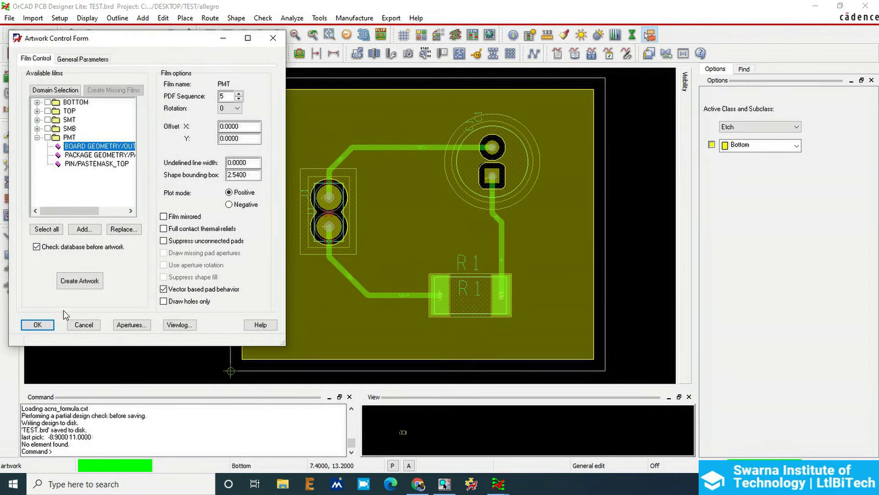
click(89, 166)
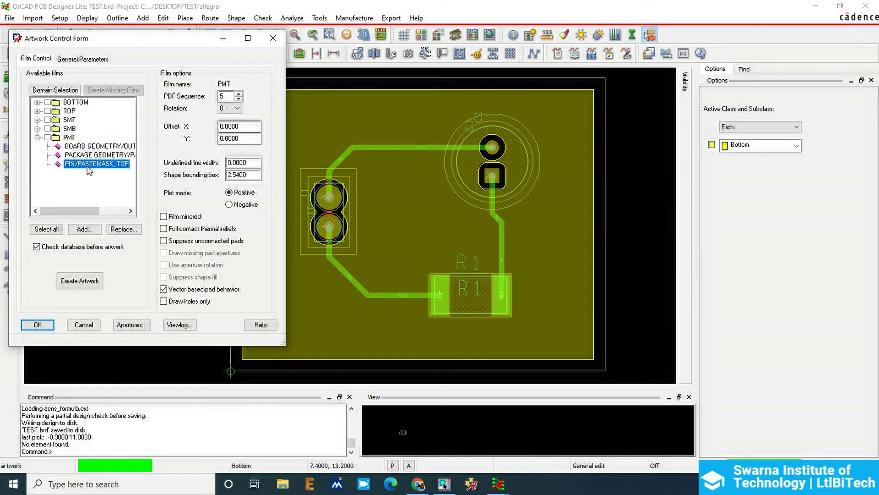
click(37, 137)
Step: Manually add a film named PMB and tick the OUTLINE subclass under BOARD GEOMETRY for it
right_click(70, 138)
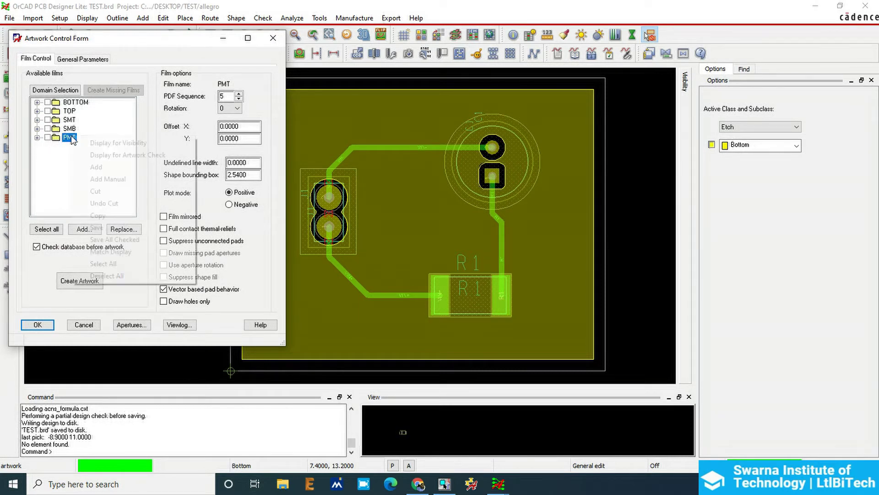
click(120, 180)
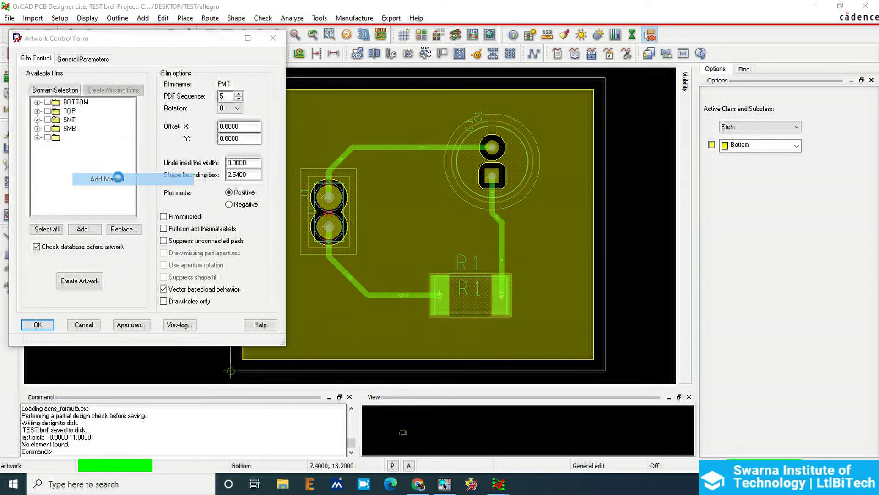
text(PMB)
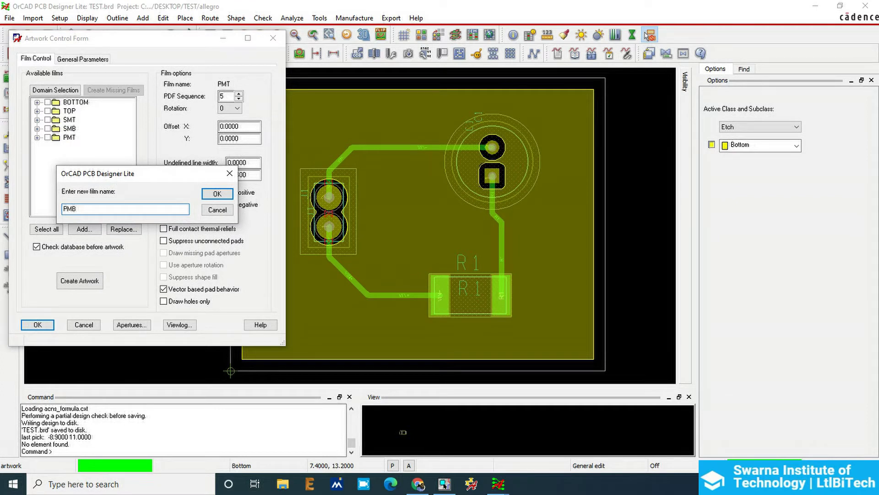
key(Return)
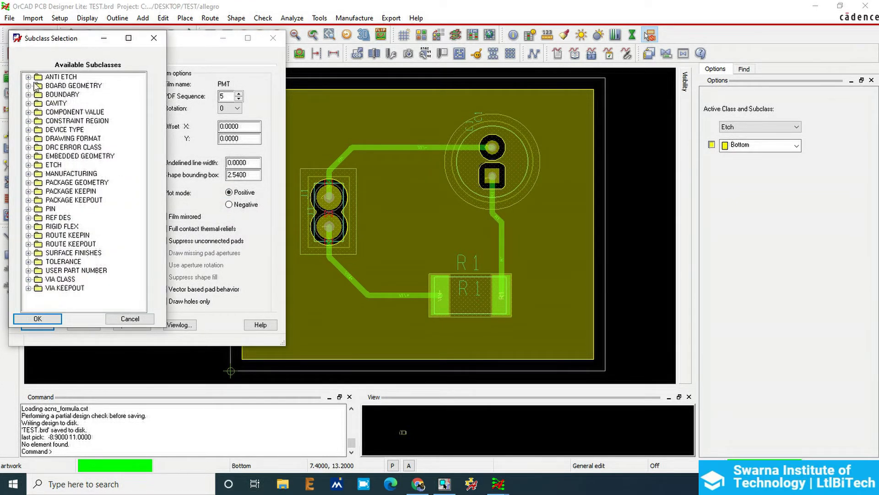
click(29, 86)
click(49, 172)
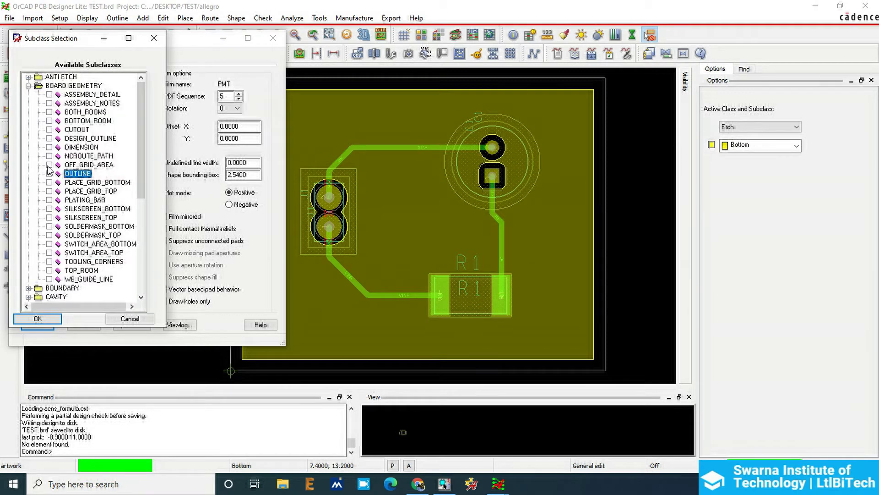
click(28, 86)
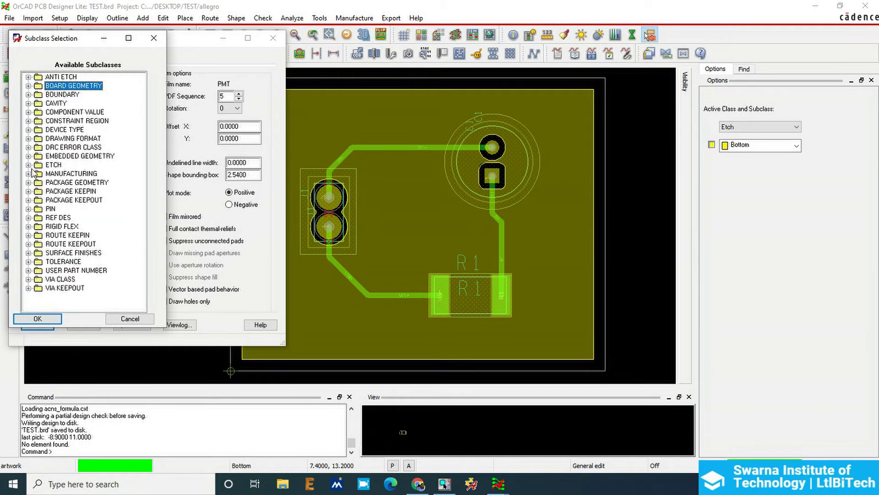
Step: Include the PASTEMASK_BOTTOM subclasses of PACKAGE GEOMETRY and PIN in the PMB film and accept the selection
click(28, 182)
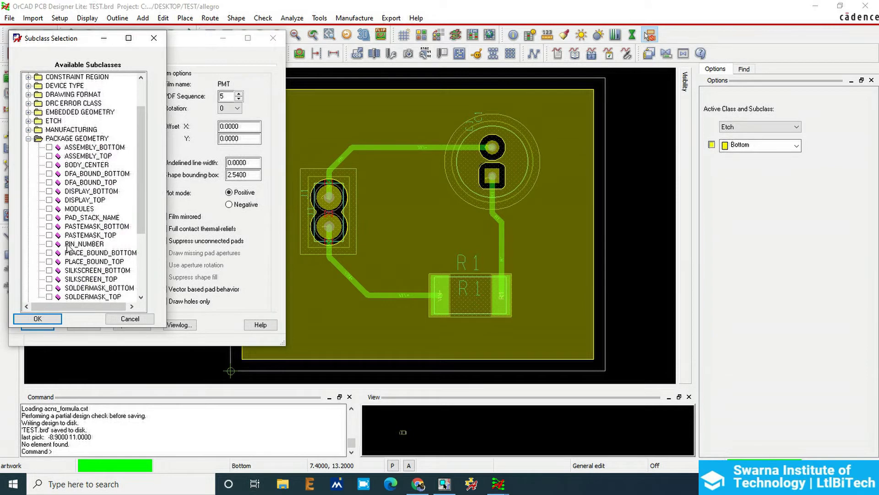
click(49, 226)
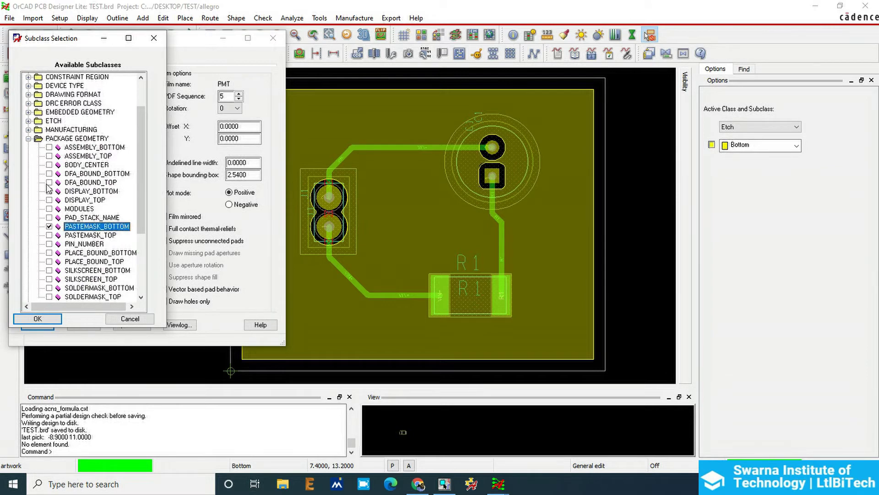
click(28, 138)
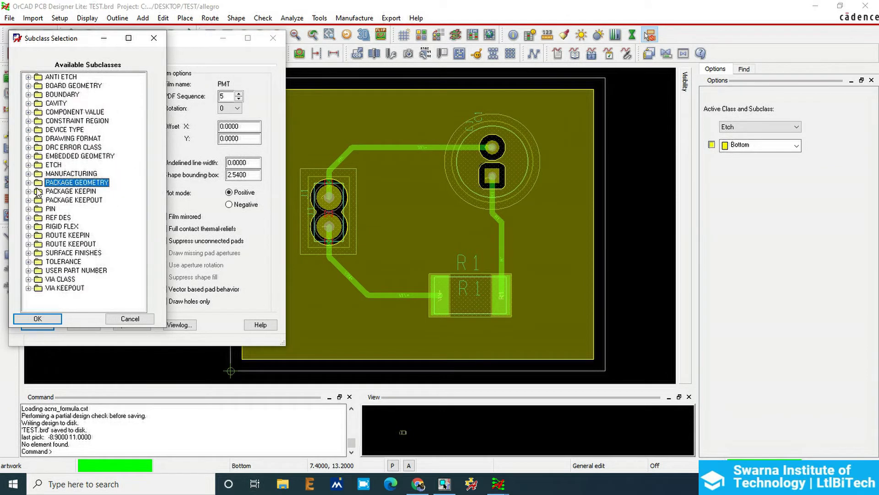
click(29, 209)
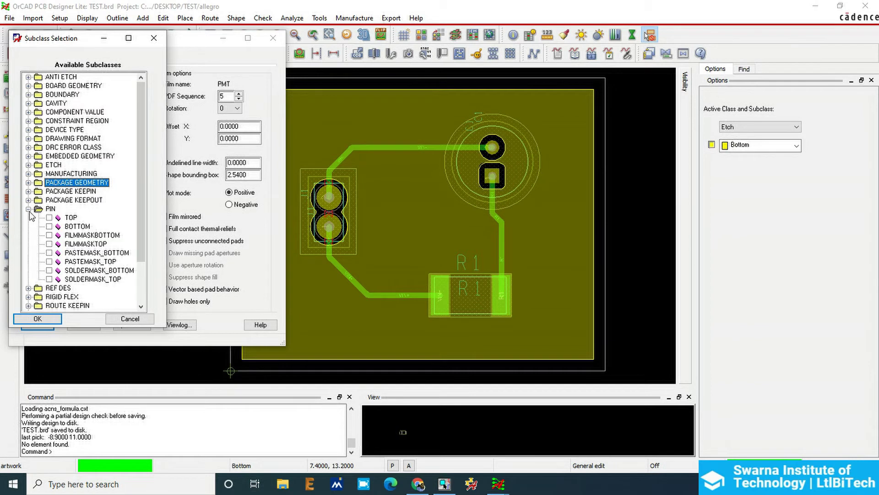
click(49, 252)
click(38, 318)
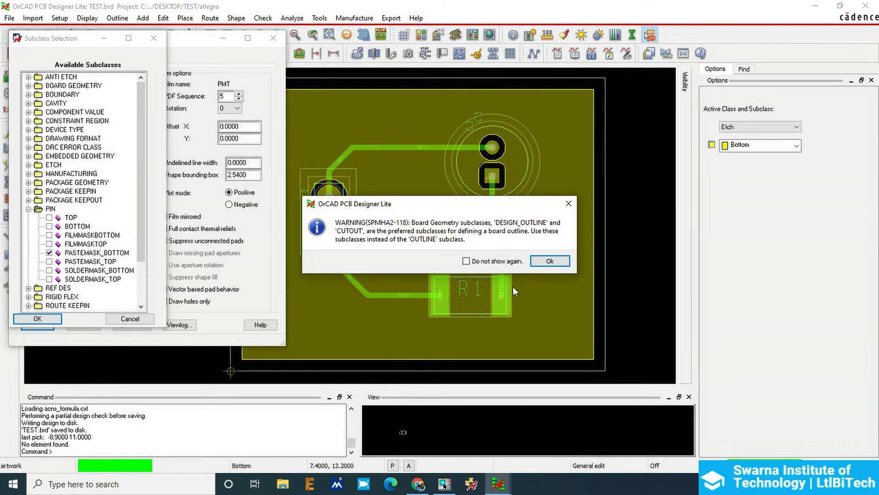
click(494, 262)
click(566, 262)
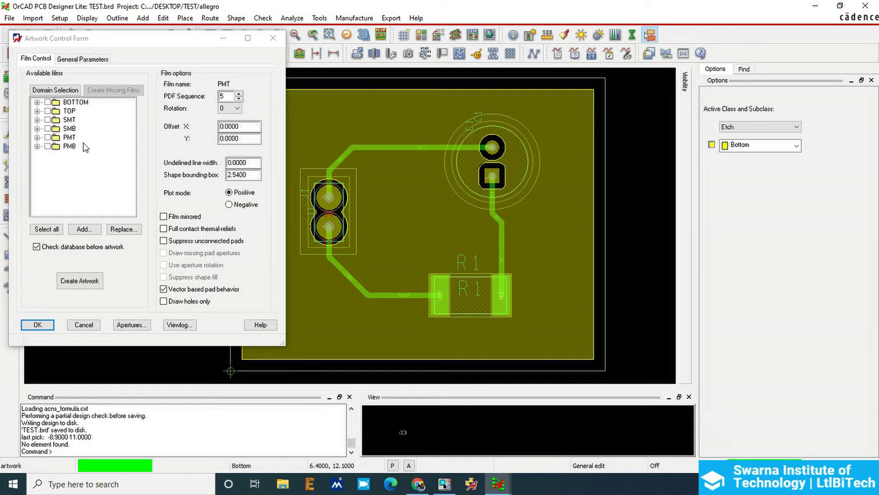
Step: Manually add a film named SST and tick the OUTLINE subclass under BOARD GEOMETRY for it
right_click(75, 146)
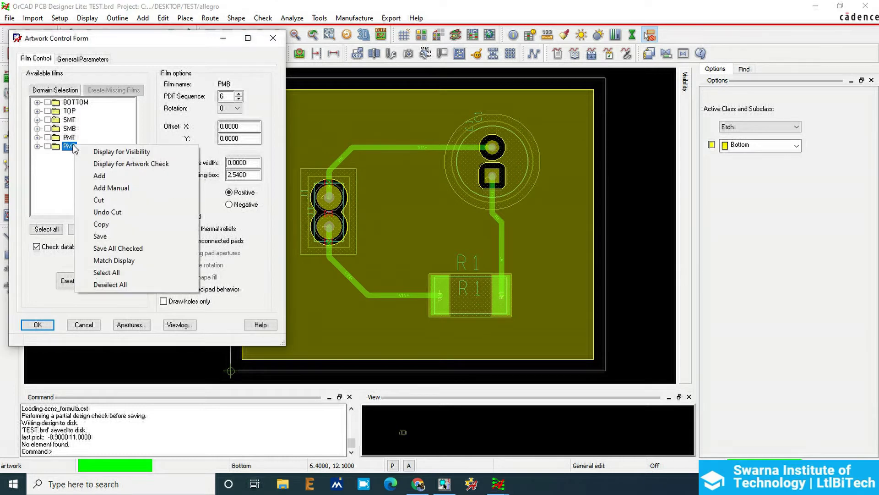
click(136, 189)
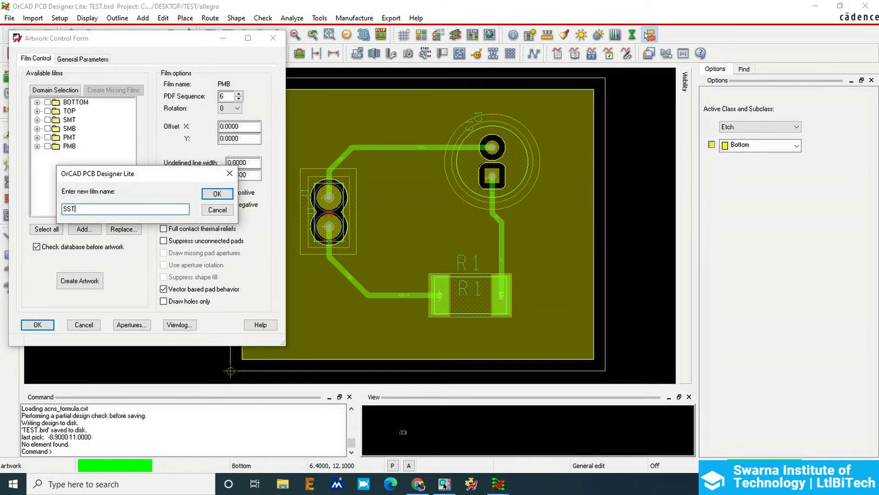
text(SST)
click(215, 194)
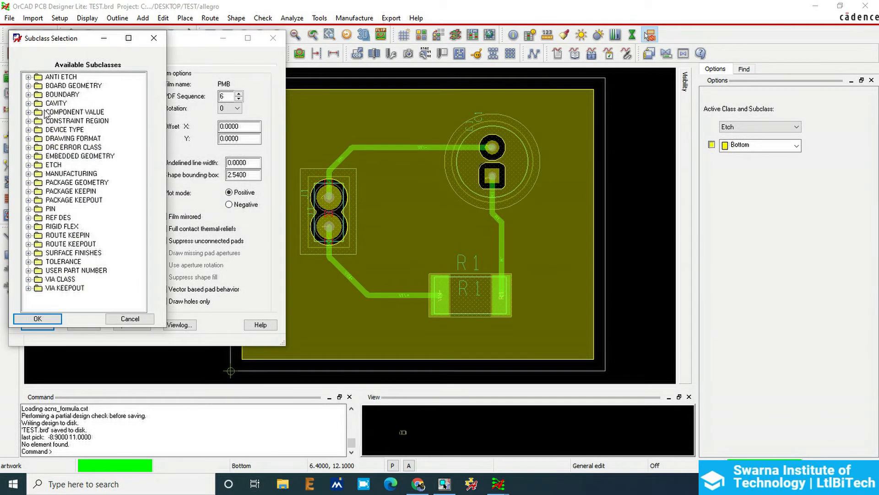
click(28, 86)
click(49, 174)
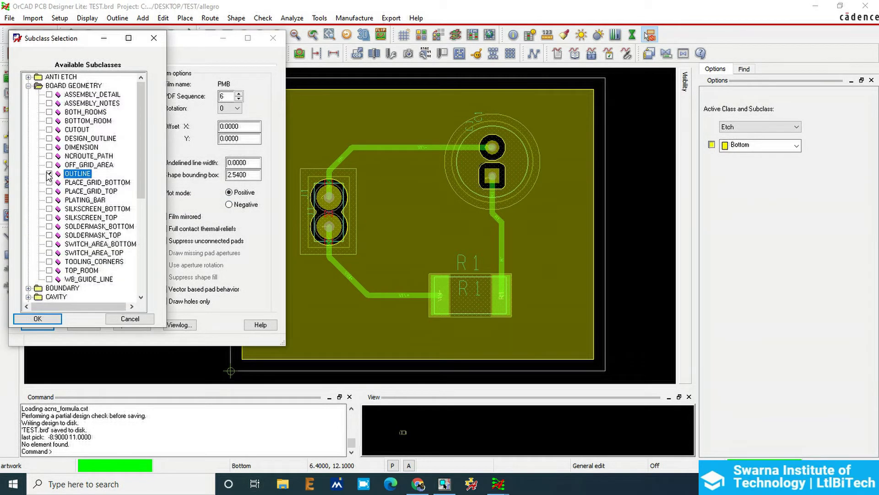
click(28, 86)
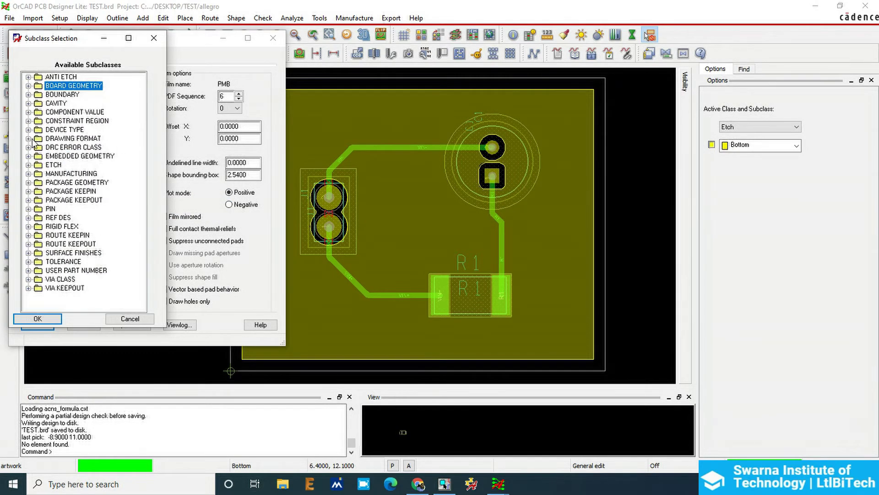
Step: Include the PACKAGE GEOMETRY subclass SILKSCREEN_TOP in the SST film's selection and look through the PIN subclasses
click(28, 182)
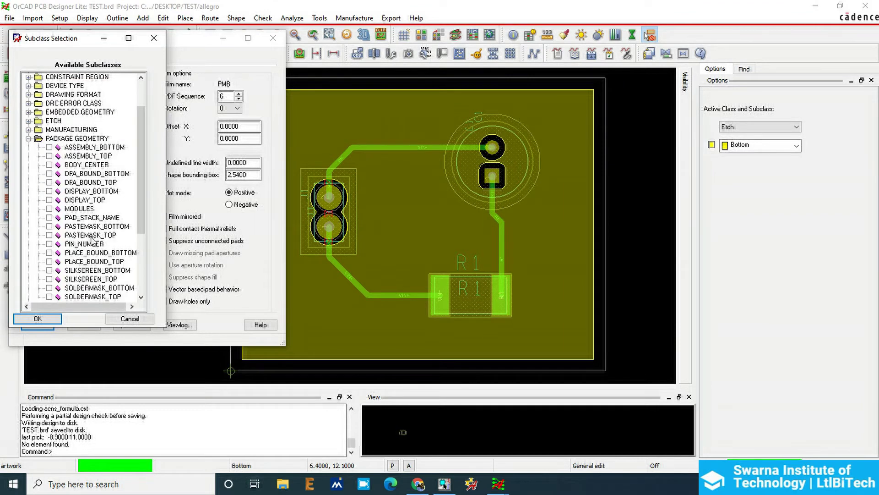
scroll(94, 251, down, 1)
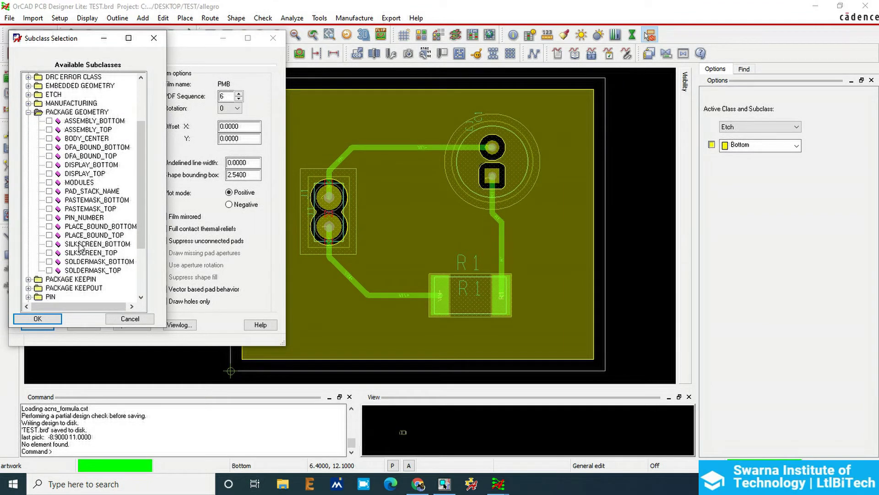
click(52, 256)
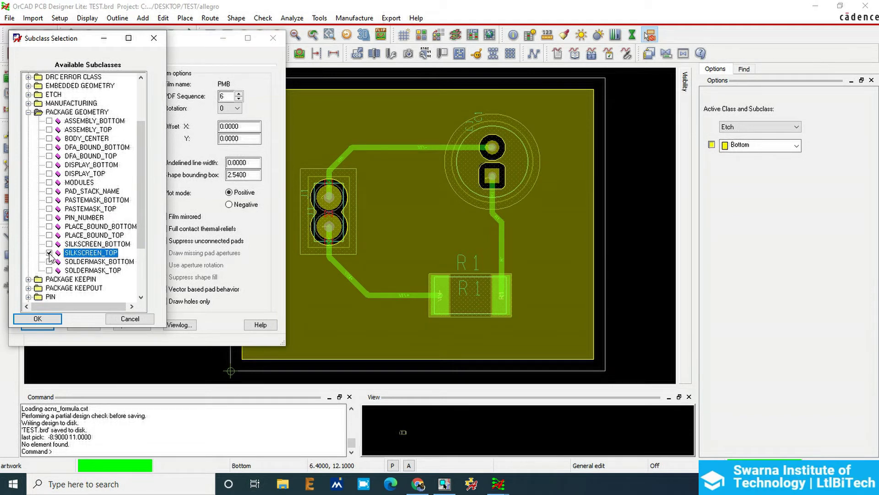
scroll(50, 258, up, 3)
double_click(38, 184)
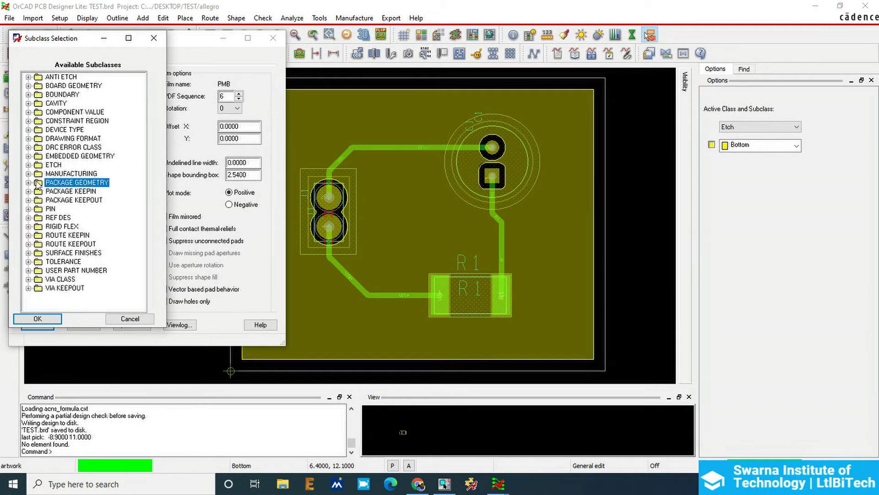
click(28, 208)
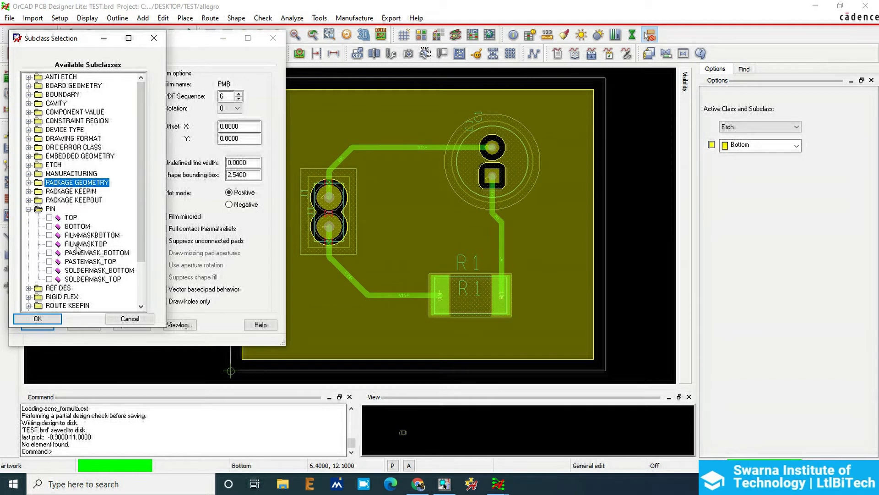
click(28, 209)
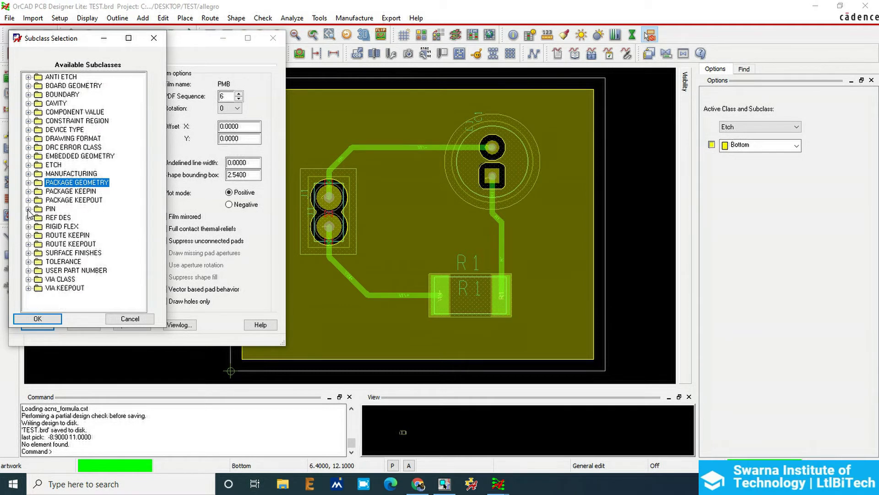
Step: Include the REF DES subclass SILKSCREEN_TOP in the SST film and accept the subclass selection
click(29, 218)
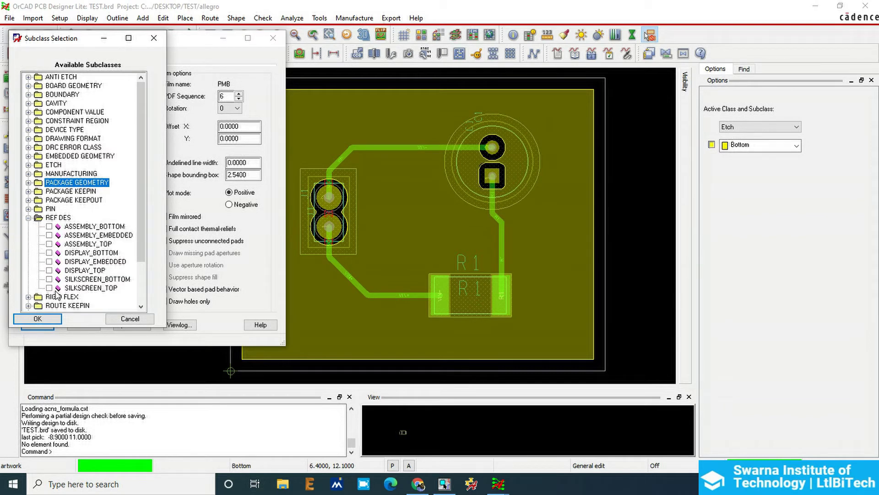
click(49, 288)
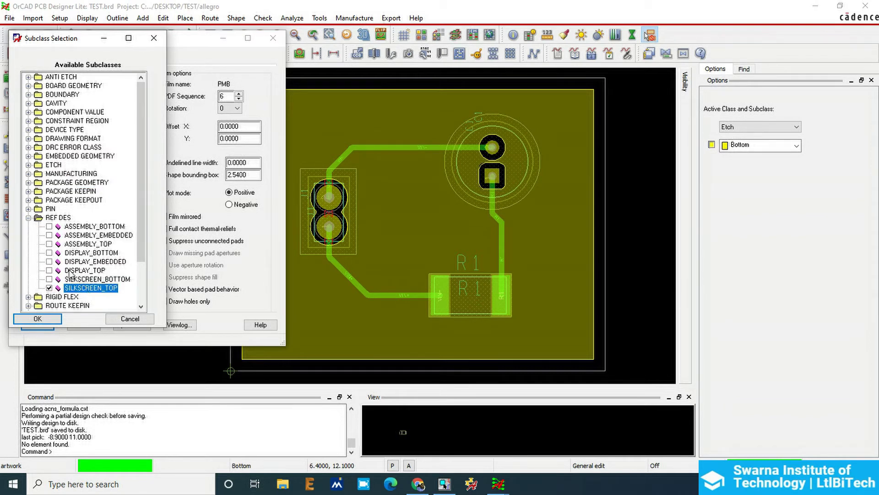
click(29, 218)
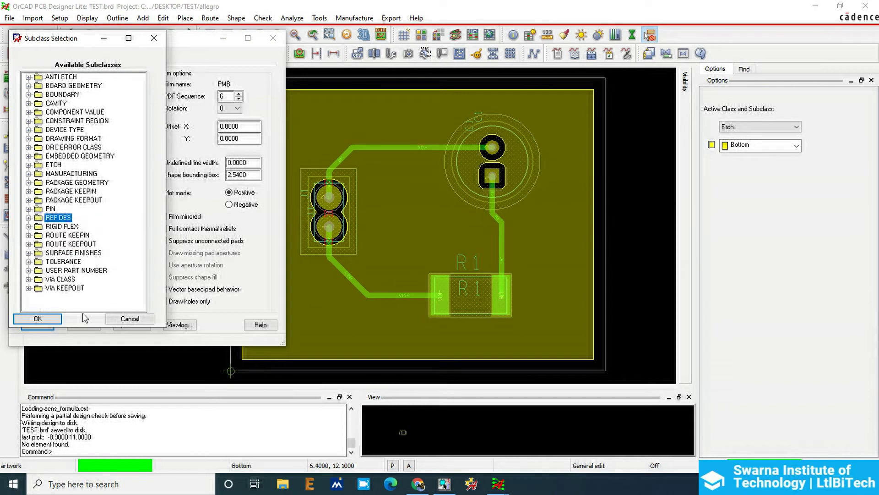
click(40, 323)
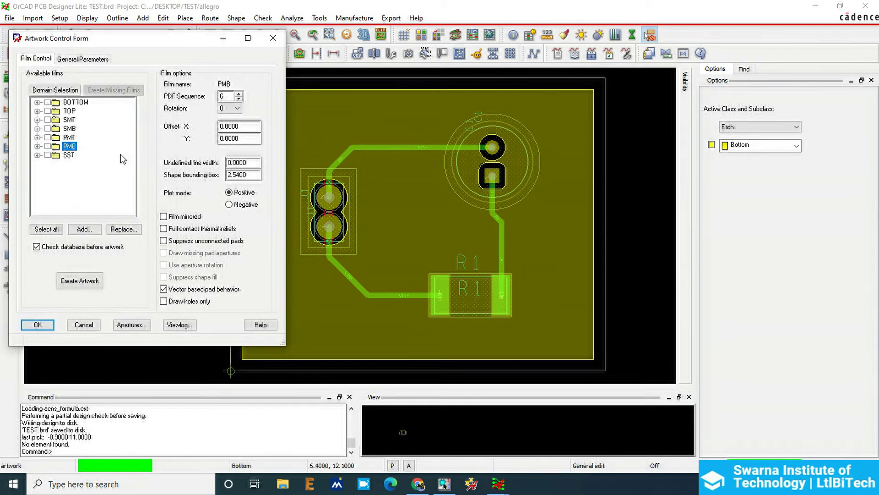
Step: Manually add a film named SSB and tick the OUTLINE subclass under BOARD GEOMETRY for it
click(68, 157)
right_click(67, 158)
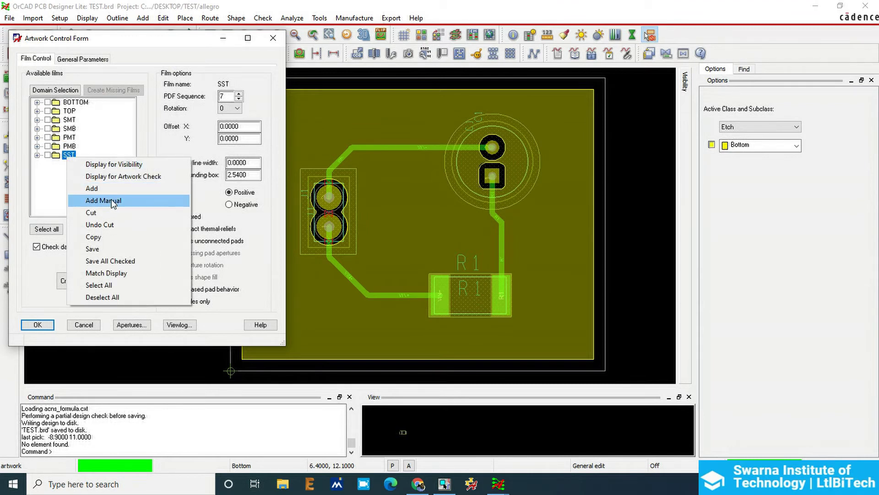
click(92, 199)
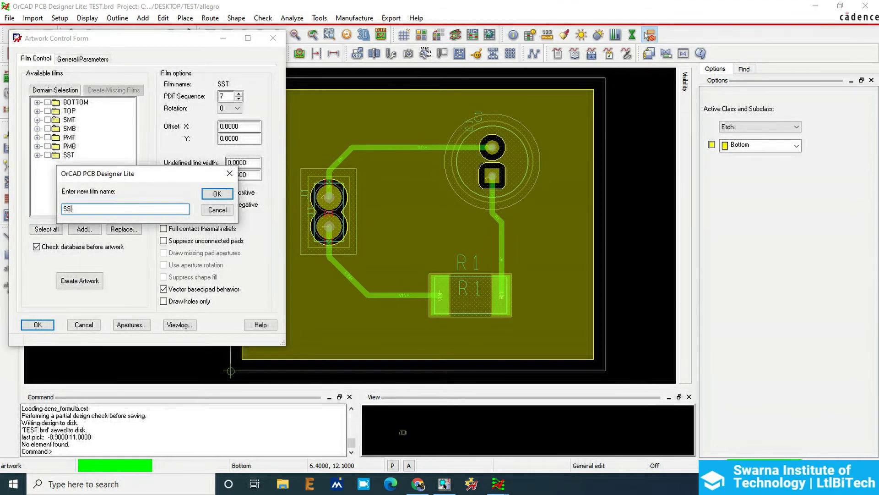
click(217, 194)
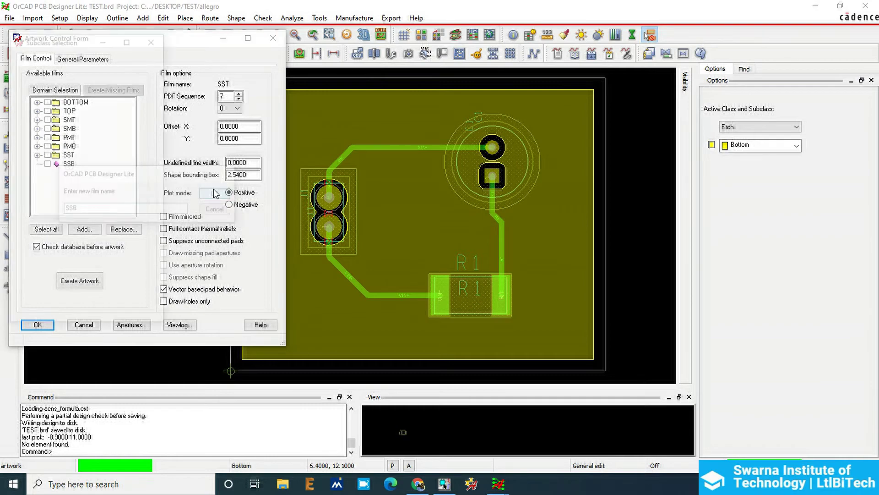
click(29, 86)
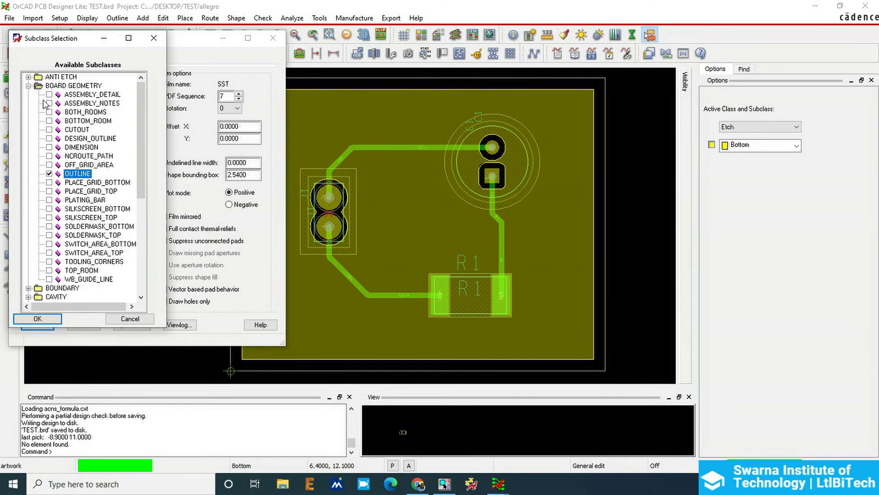
click(29, 87)
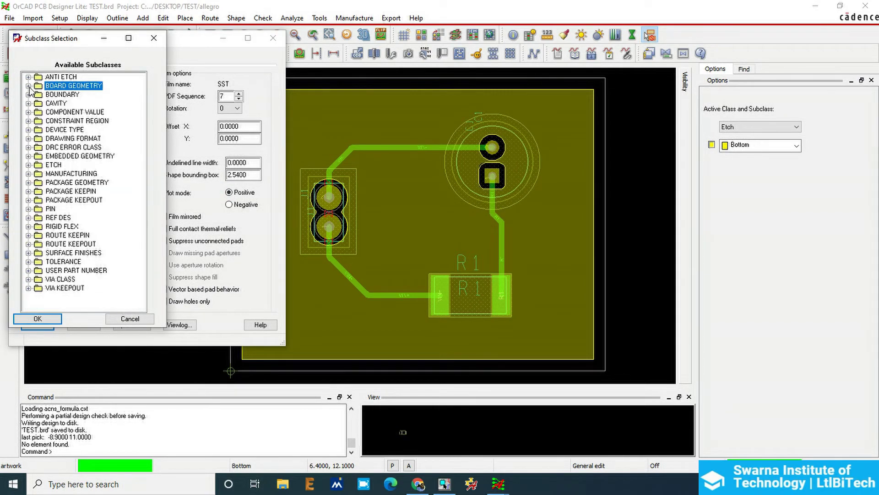
Step: Include the SILKSCREEN_BOTTOM subclasses of PACKAGE GEOMETRY and REF DES in the SSB film and accept the selection
click(28, 182)
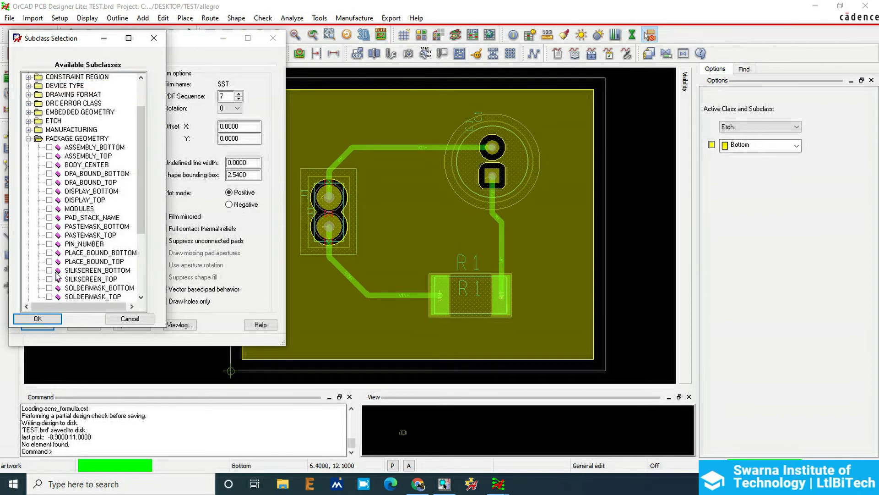
click(57, 273)
click(28, 139)
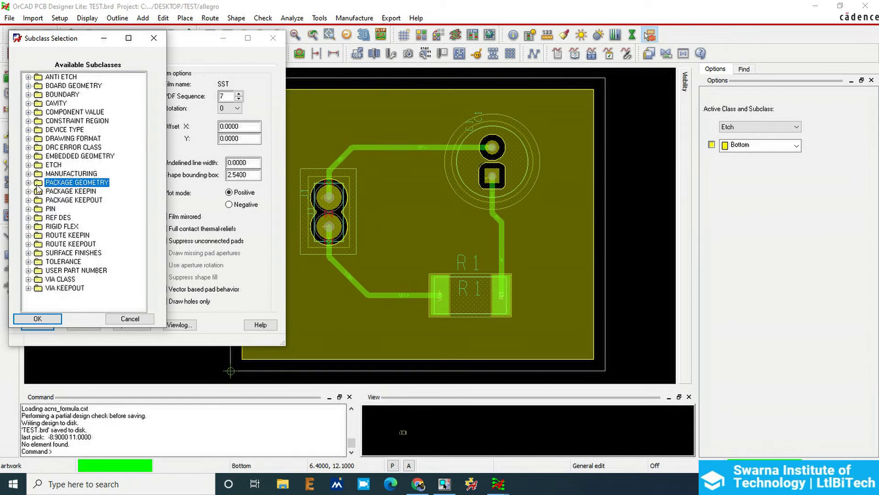
click(29, 218)
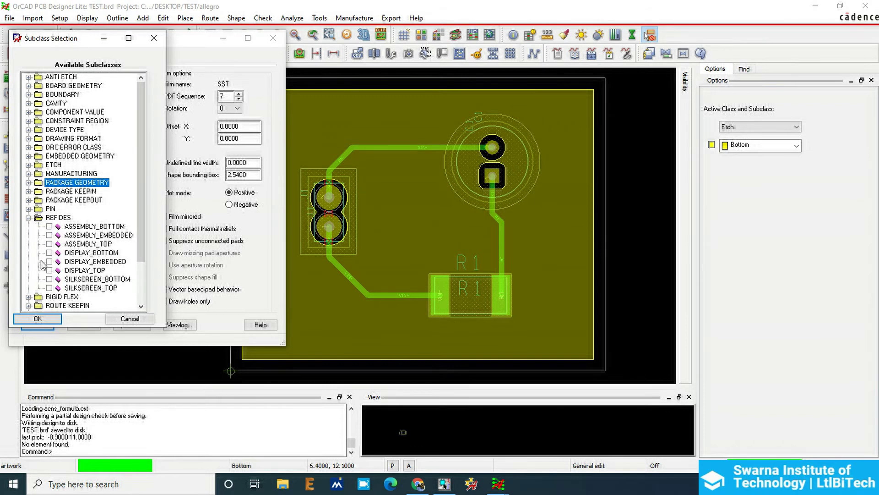
click(49, 279)
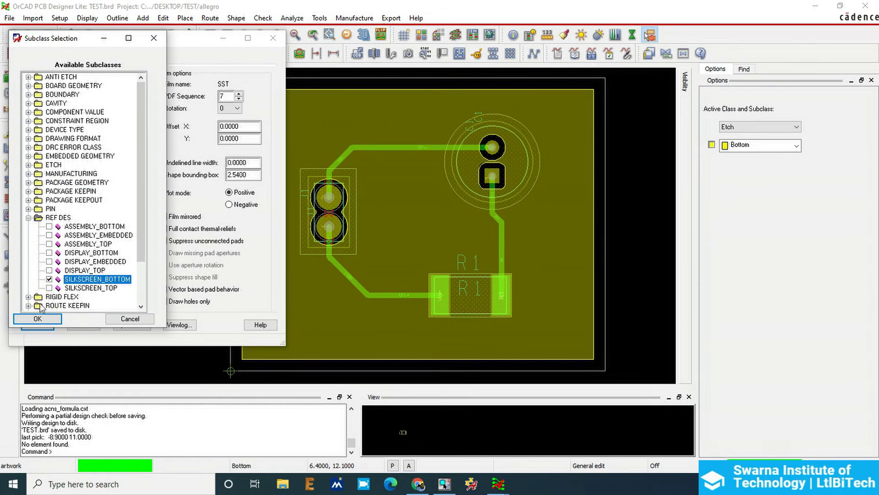
click(37, 319)
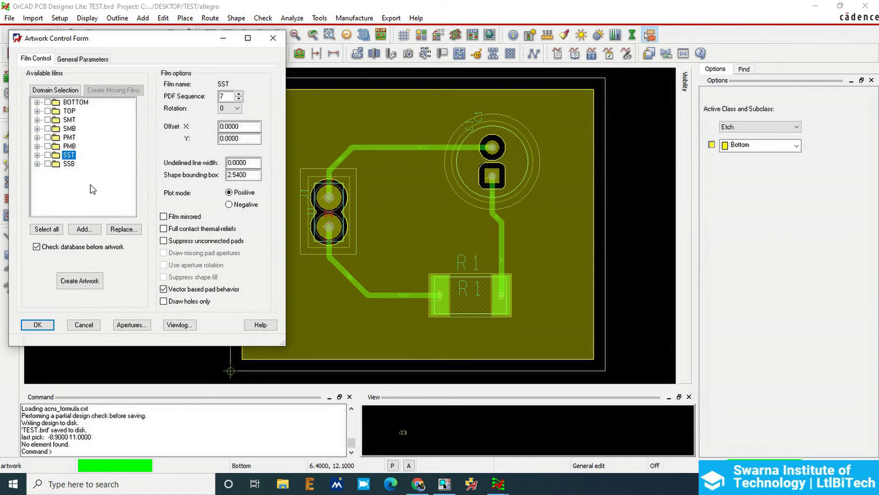
Step: Manually add a film named AST and tick the OUTLINE subclass under BOARD GEOMETRY for it
right_click(69, 164)
click(131, 205)
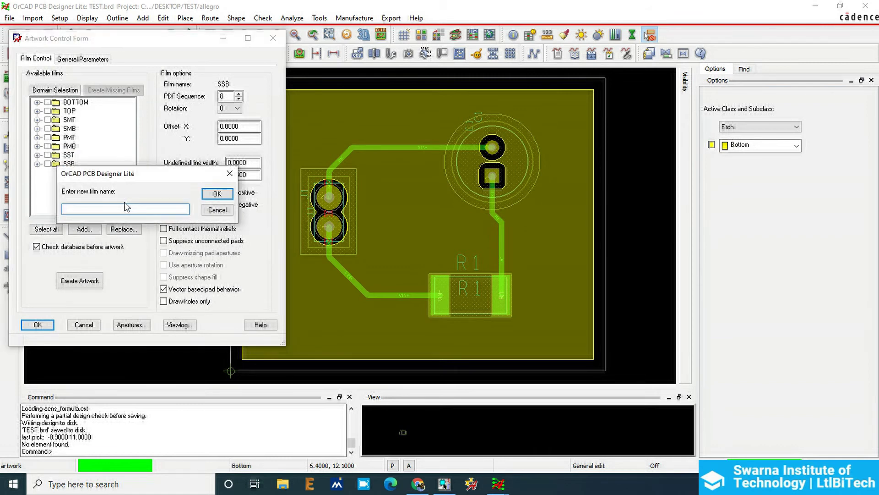
text(AST)
key(Return)
click(28, 86)
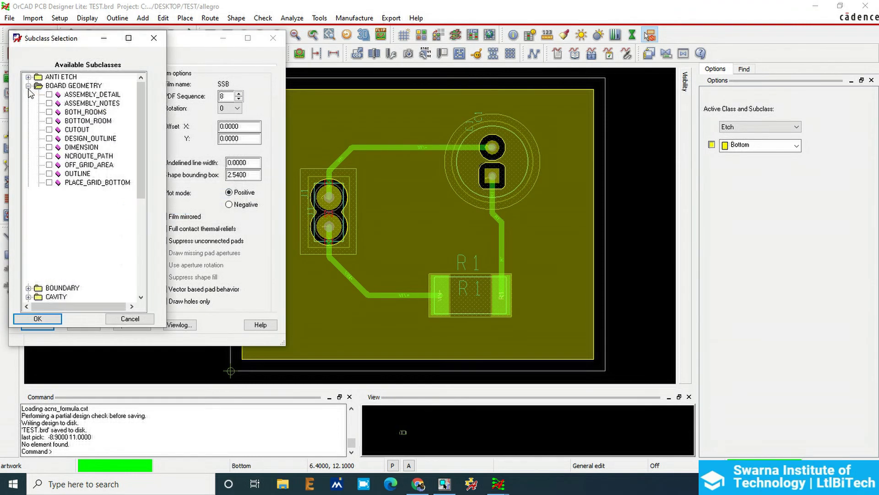
click(53, 174)
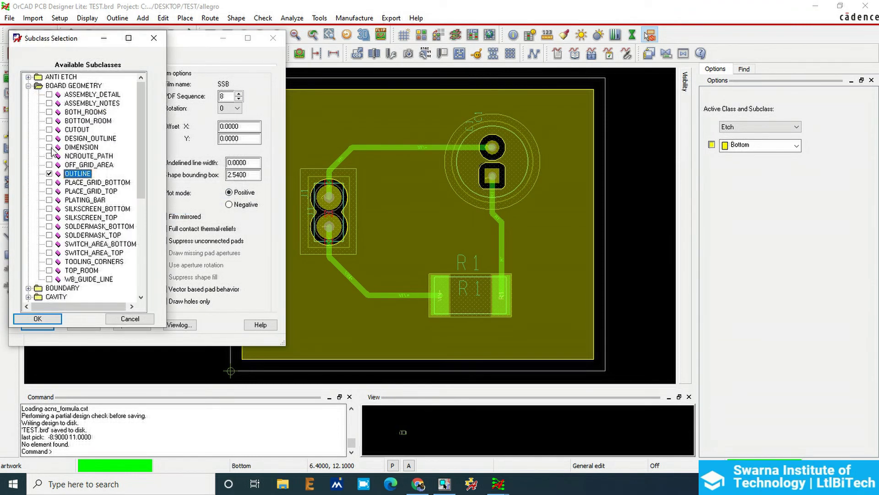
click(29, 86)
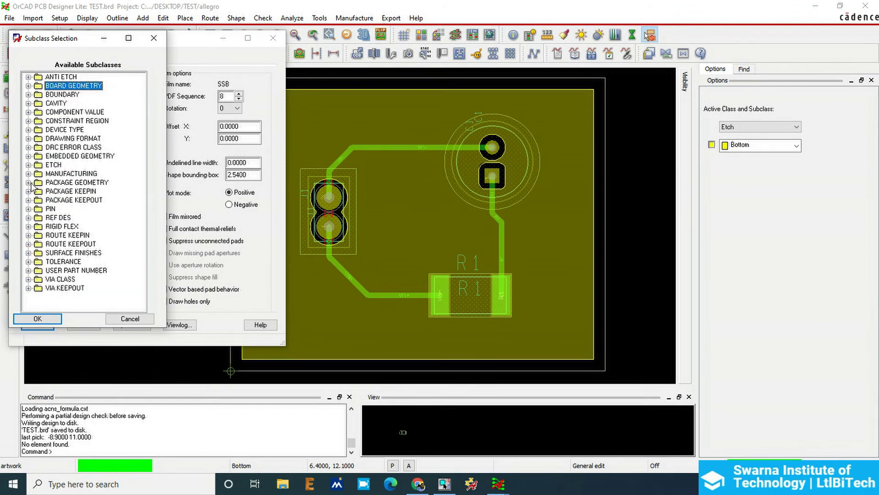
Step: Include the ASSEMBLY_TOP subclasses of PACKAGE GEOMETRY and REF DES in the AST film and accept the selection
click(28, 182)
click(50, 158)
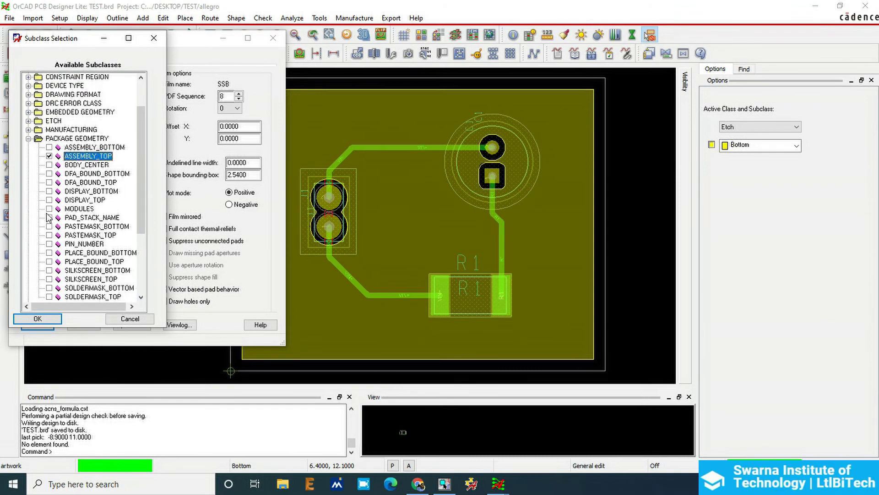
click(28, 138)
click(29, 209)
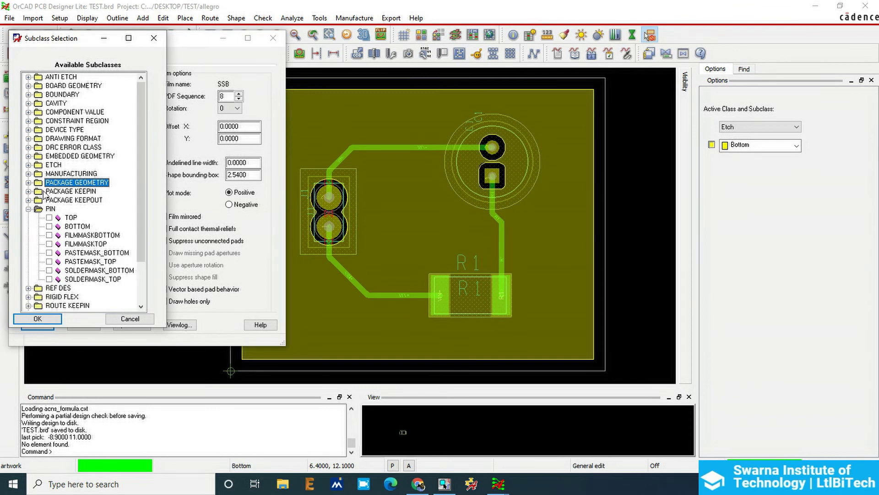
click(28, 209)
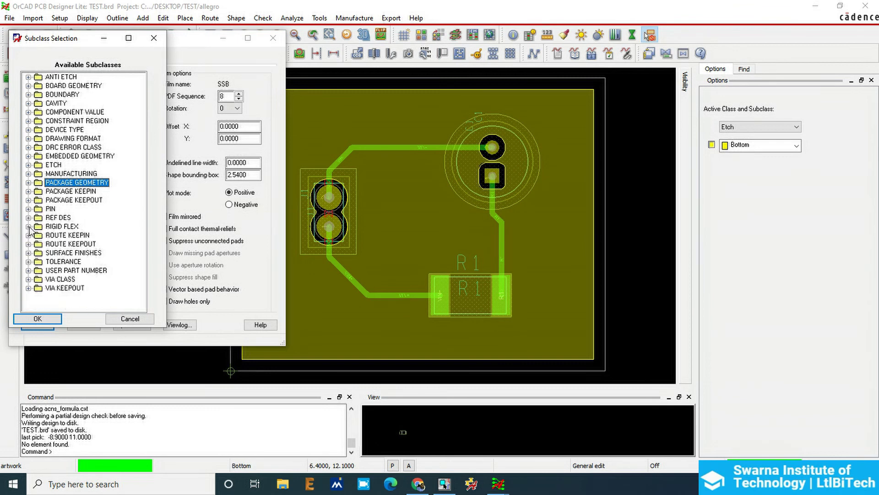
click(29, 218)
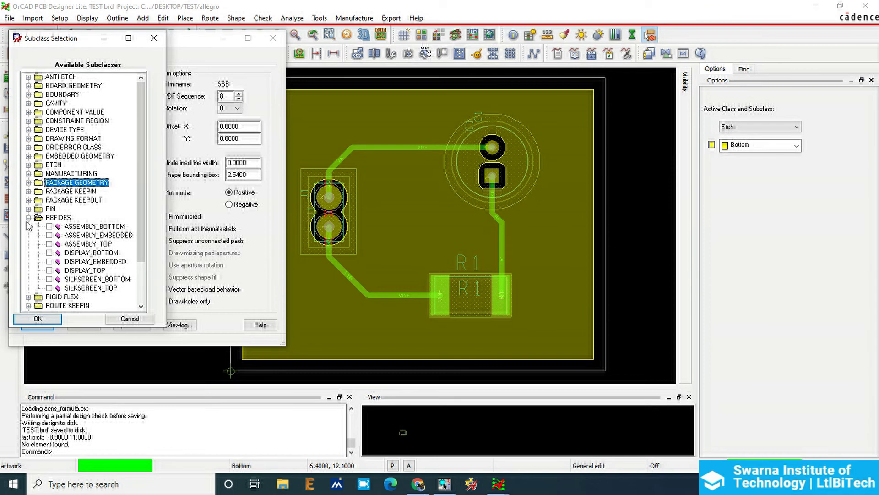
click(50, 244)
click(37, 318)
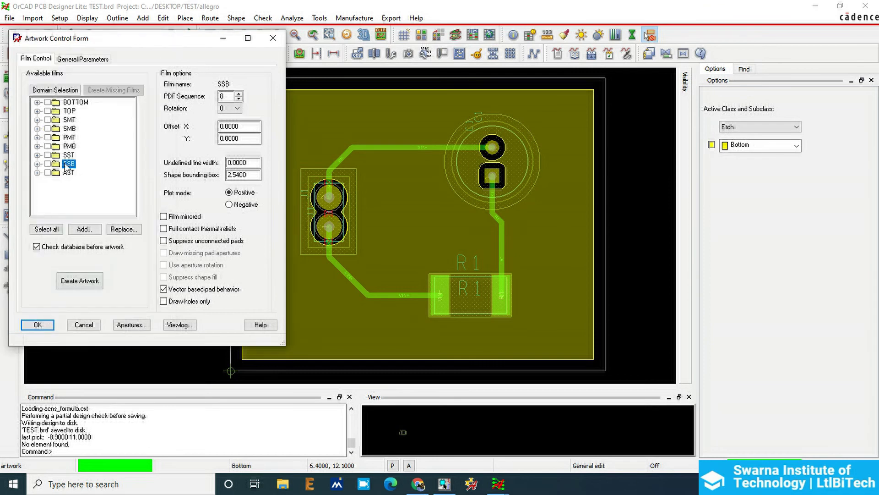
Step: Manually add a film named ASB and tick the OUTLINE subclass under BOARD GEOMETRY for it
right_click(69, 173)
click(105, 213)
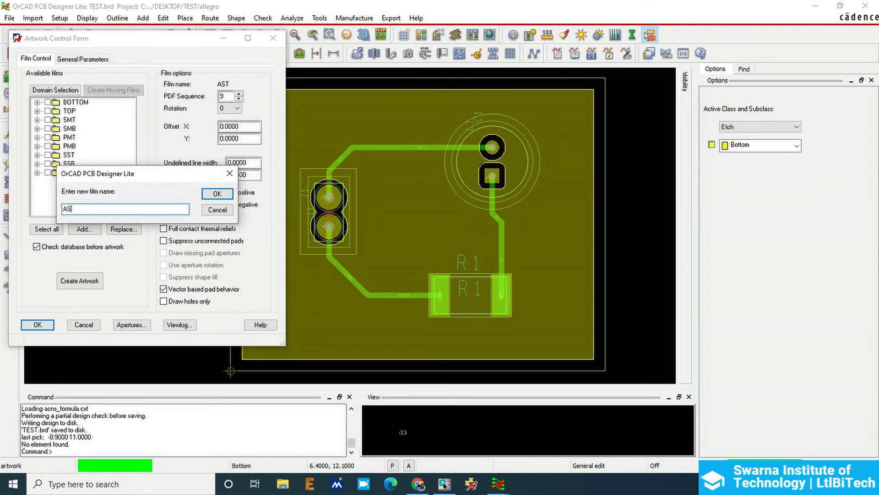
text(ASB)
key(Return)
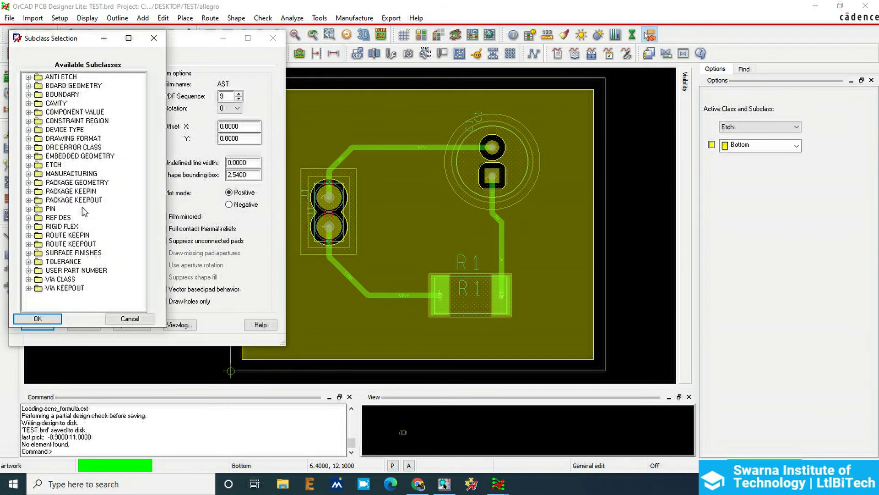
click(28, 85)
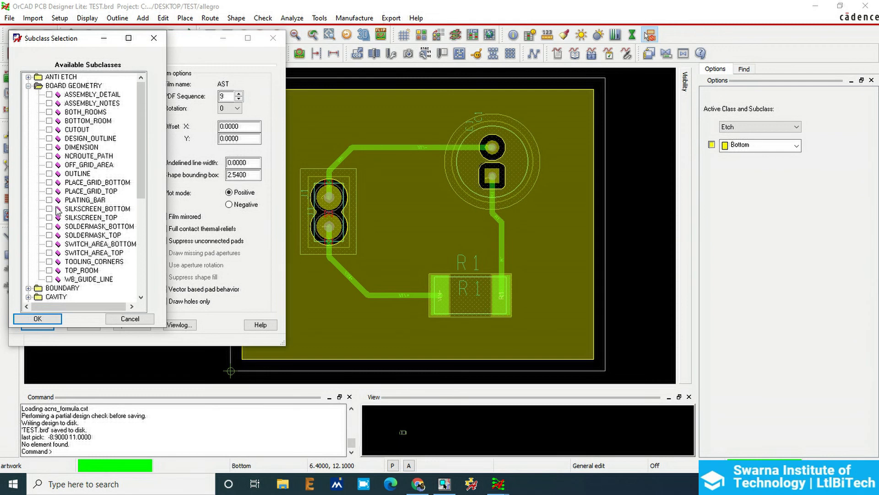
click(49, 173)
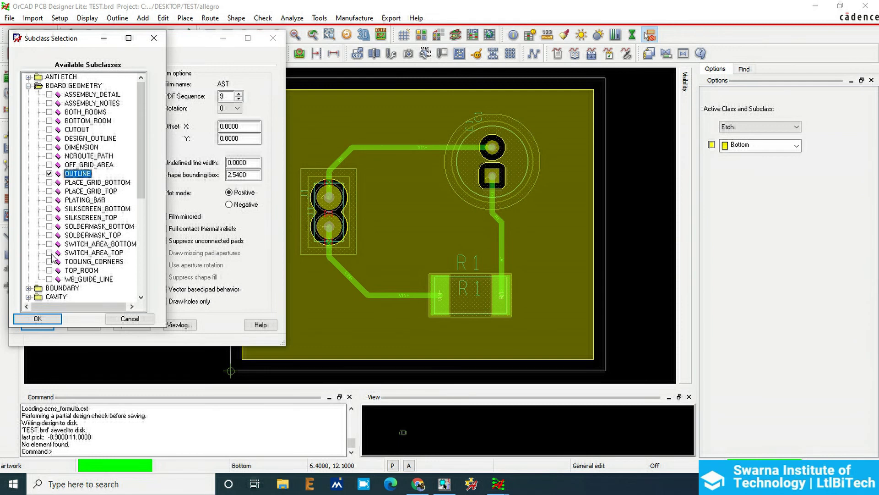
click(28, 86)
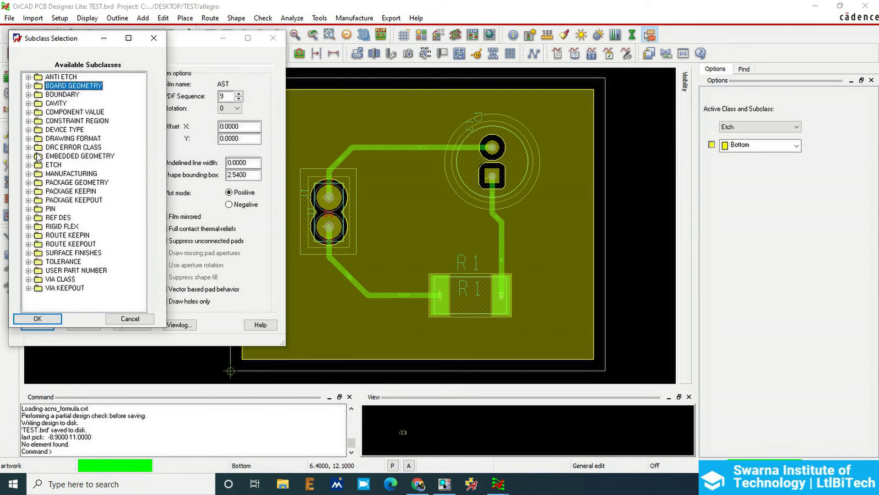
Step: Include the ASSEMBLY_BOTTOM subclasses of PACKAGE GEOMETRY and REF DES in the ASB film and accept the selection
click(29, 183)
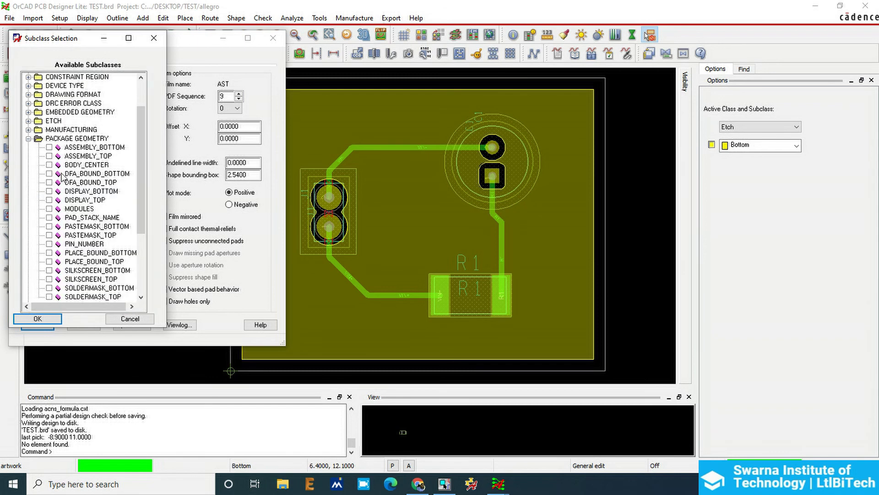
click(50, 148)
click(29, 138)
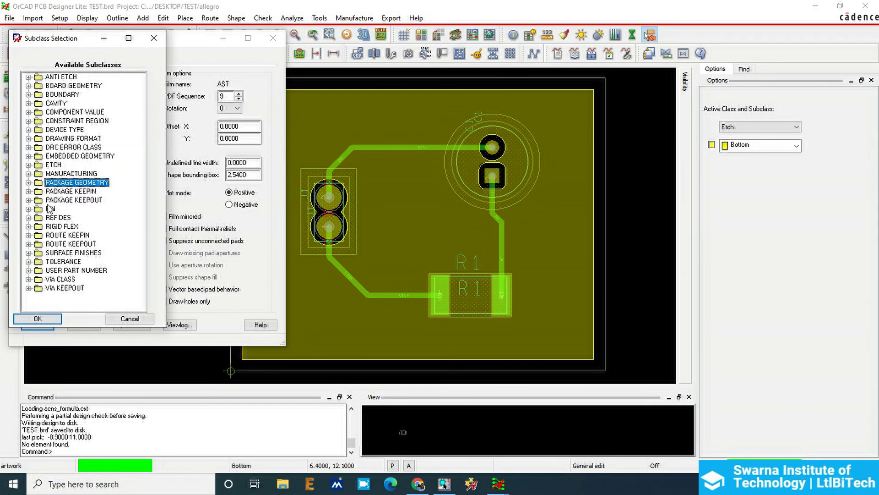
click(28, 217)
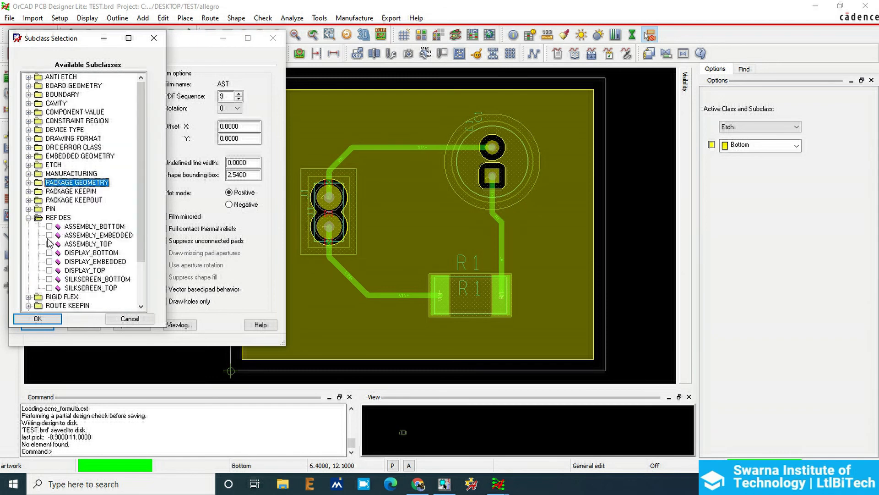
click(50, 226)
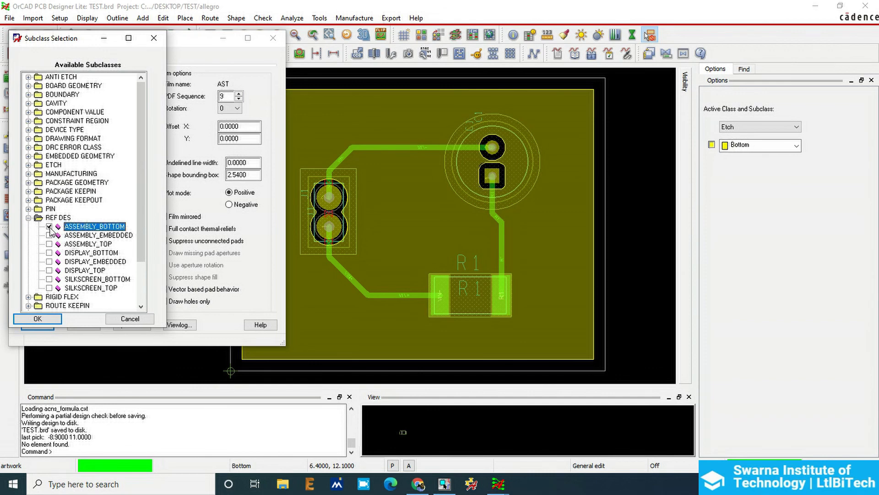
click(44, 319)
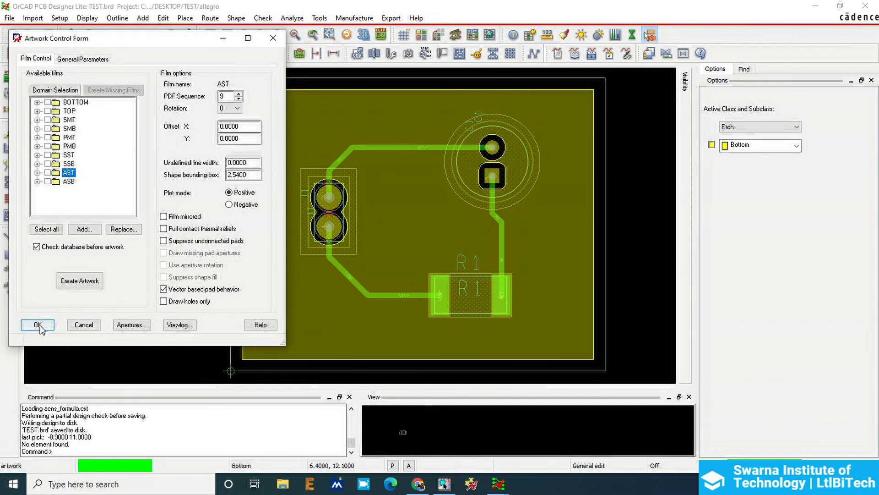
Step: Accept the artwork film setup and save the TEST board design
click(38, 325)
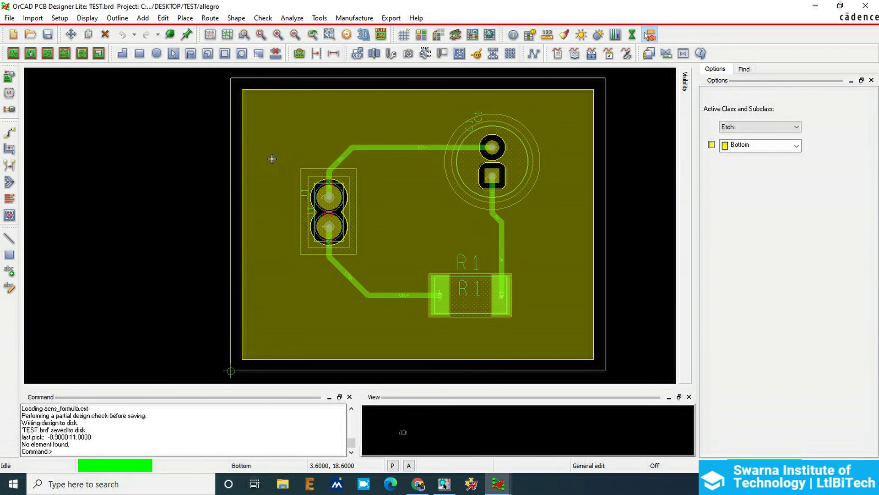
click(48, 34)
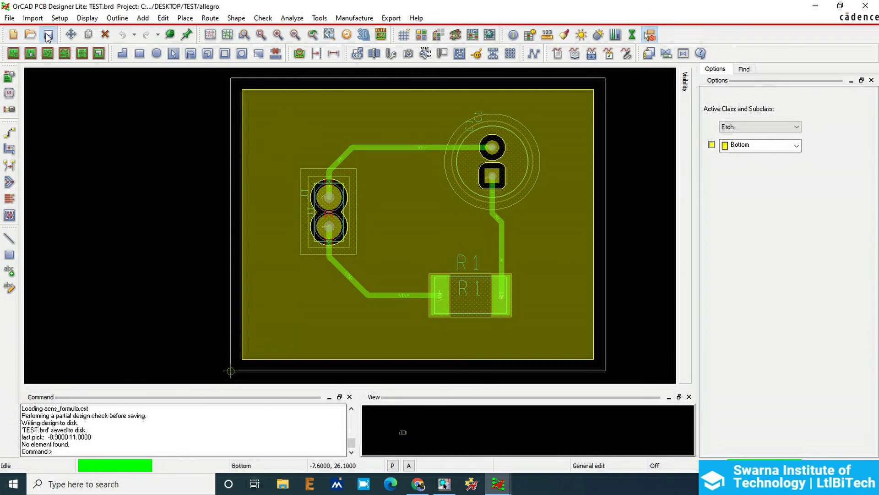
click(502, 256)
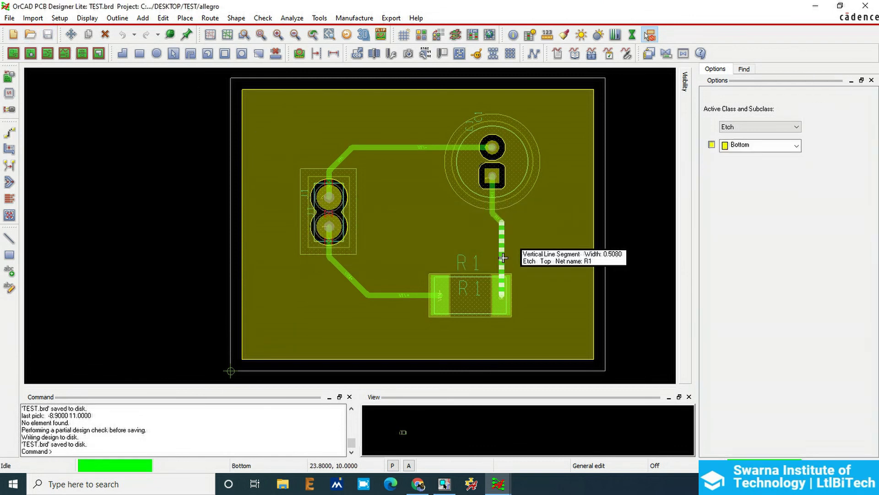